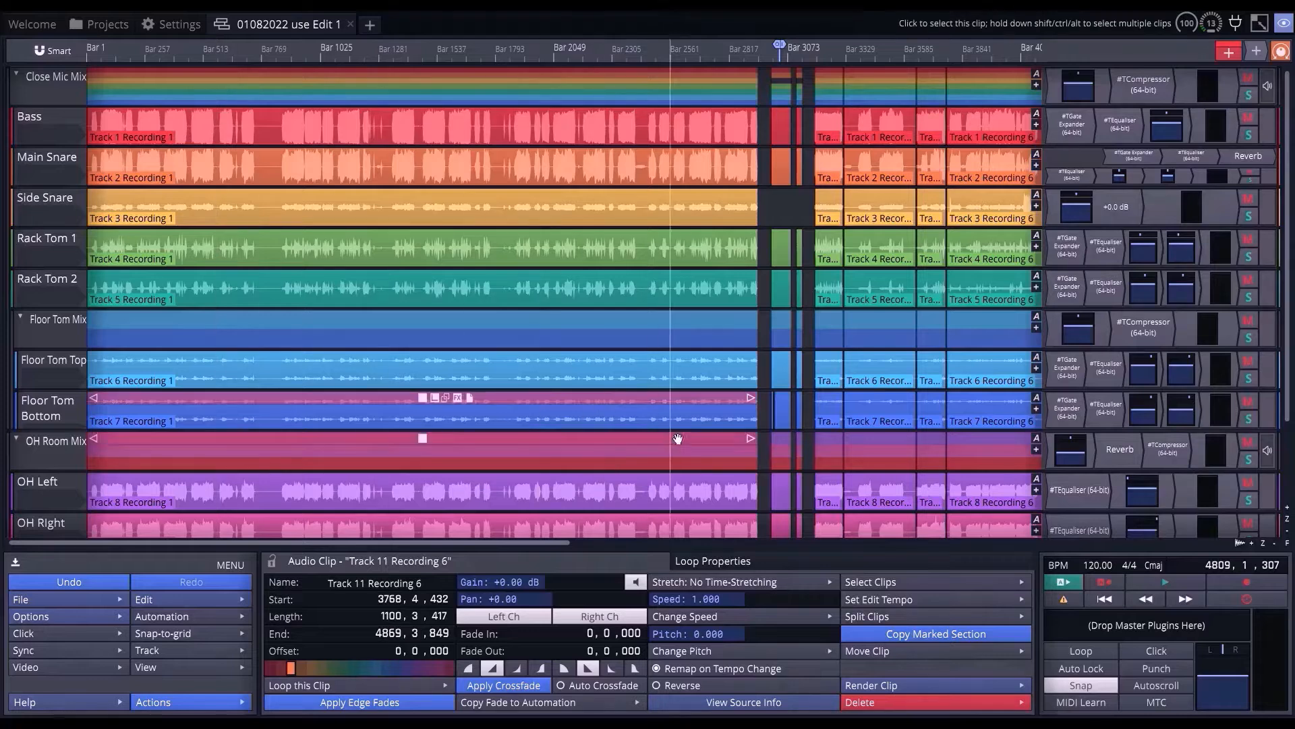
# Examine the second recording's clips across the drum tracks and on the Music track.
pyautogui.scroll(1, 829, 435)
pyautogui.scroll(4, 828, 435)
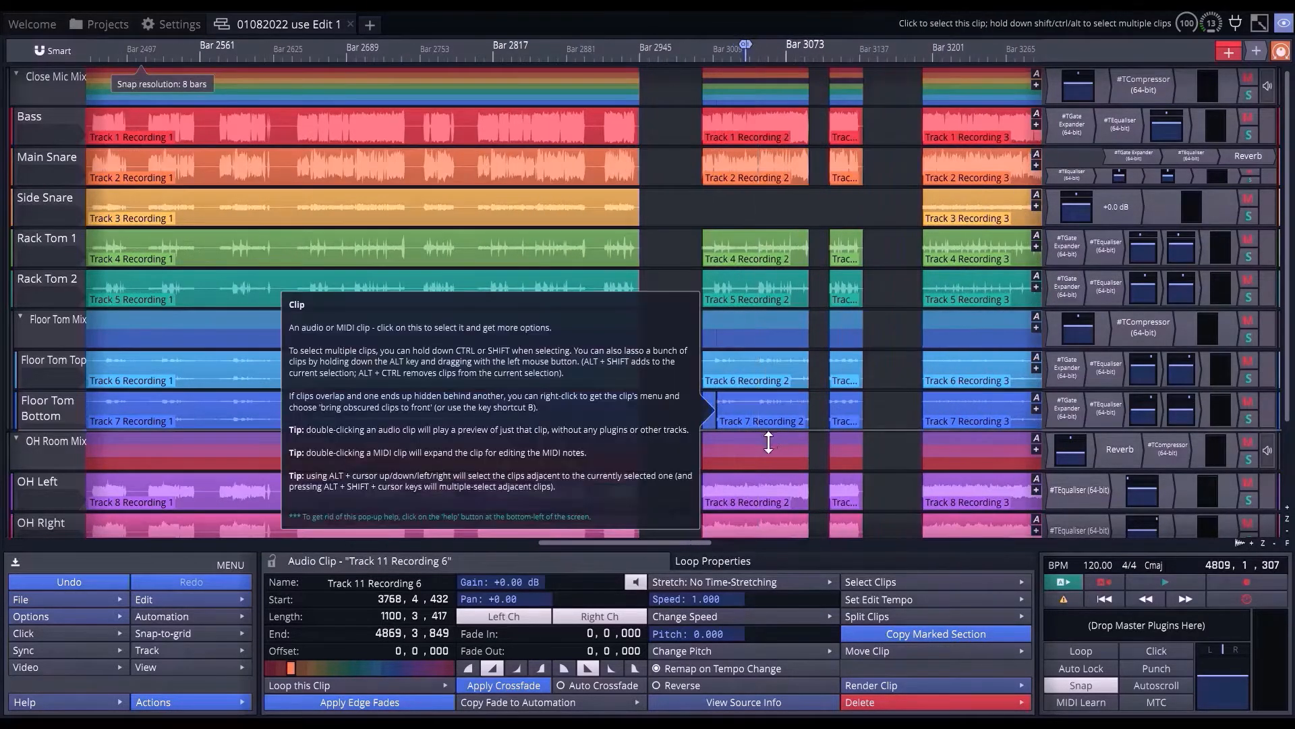
pyautogui.scroll(3, 775, 439)
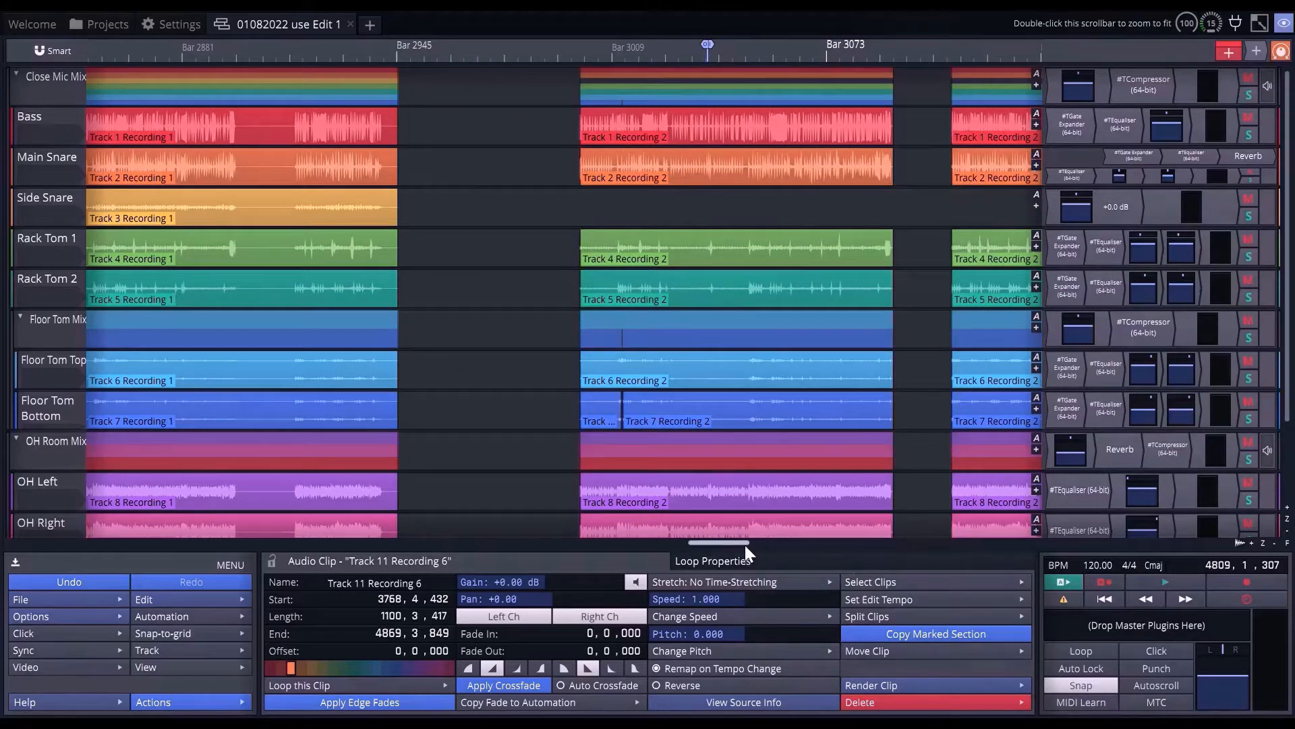
pyautogui.moveTo(745, 544); pyautogui.dragTo(756, 544)
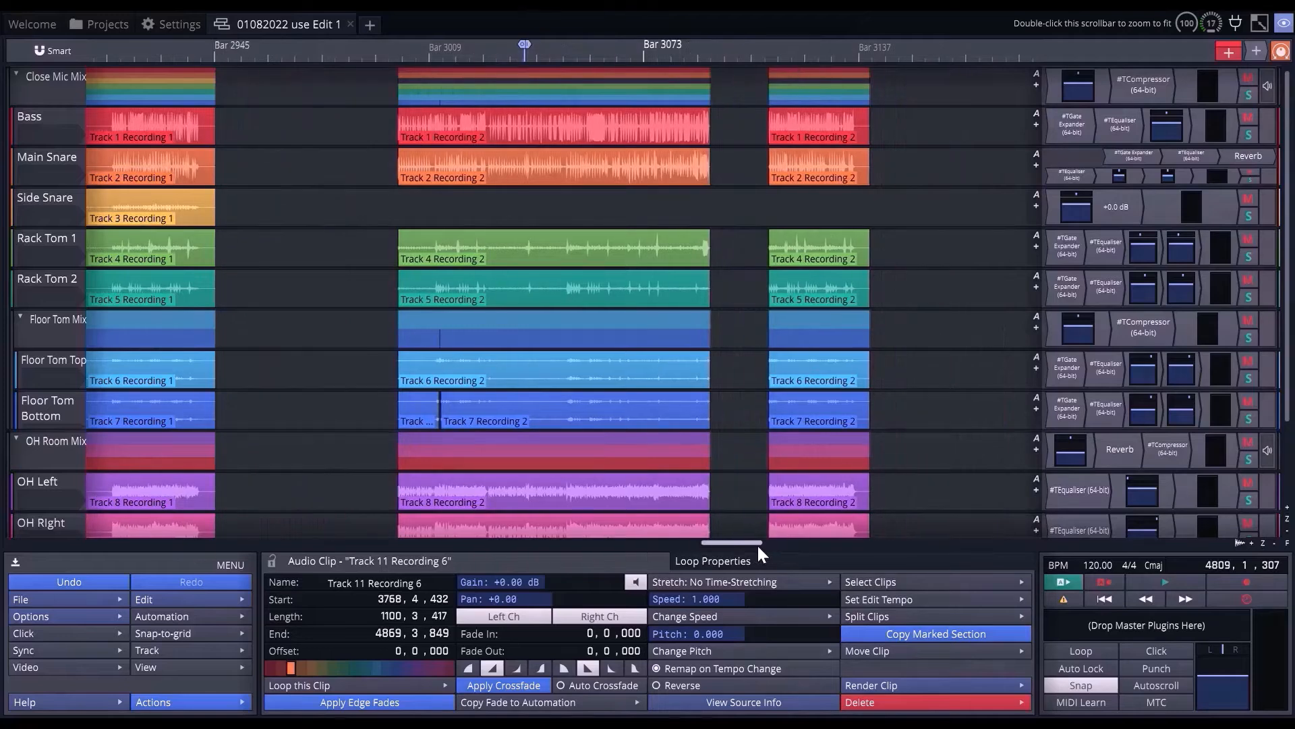
pyautogui.scroll(2, 771, 483)
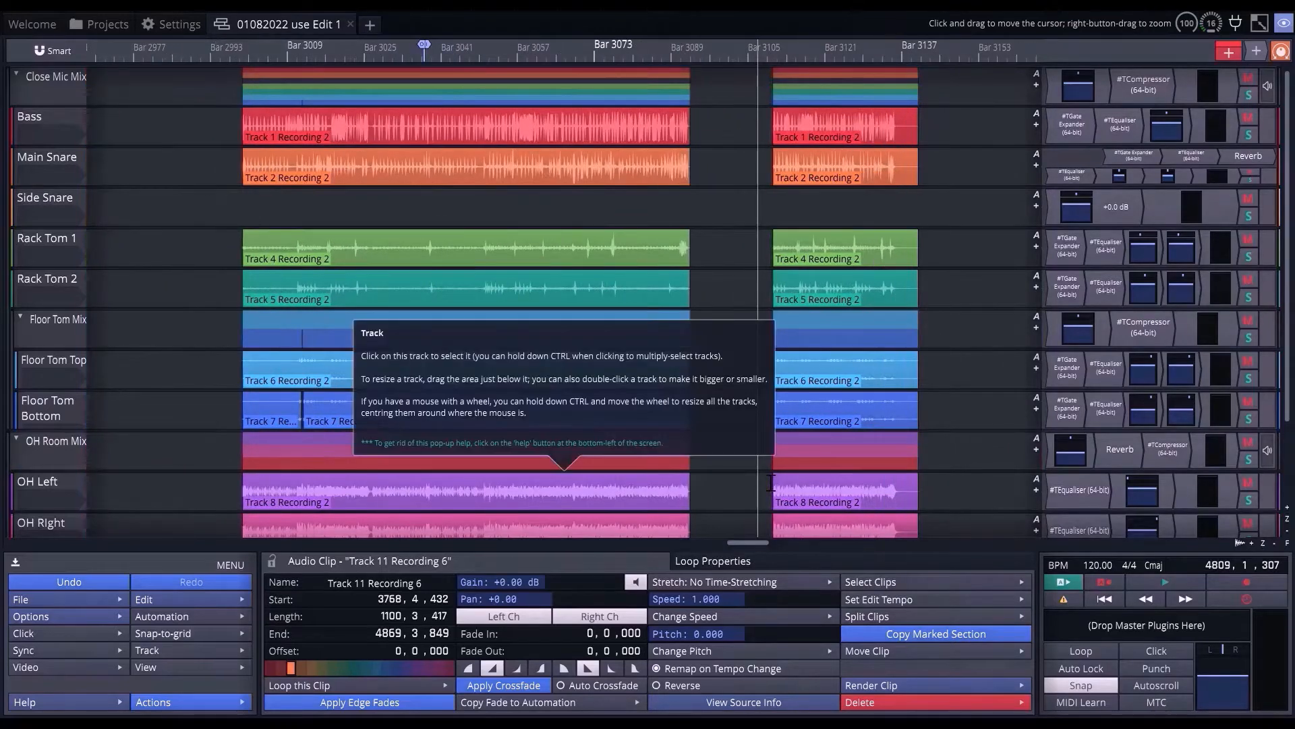
pyautogui.scroll(1, 771, 483)
pyautogui.moveTo(1288, 401); pyautogui.dragTo(1283, 481)
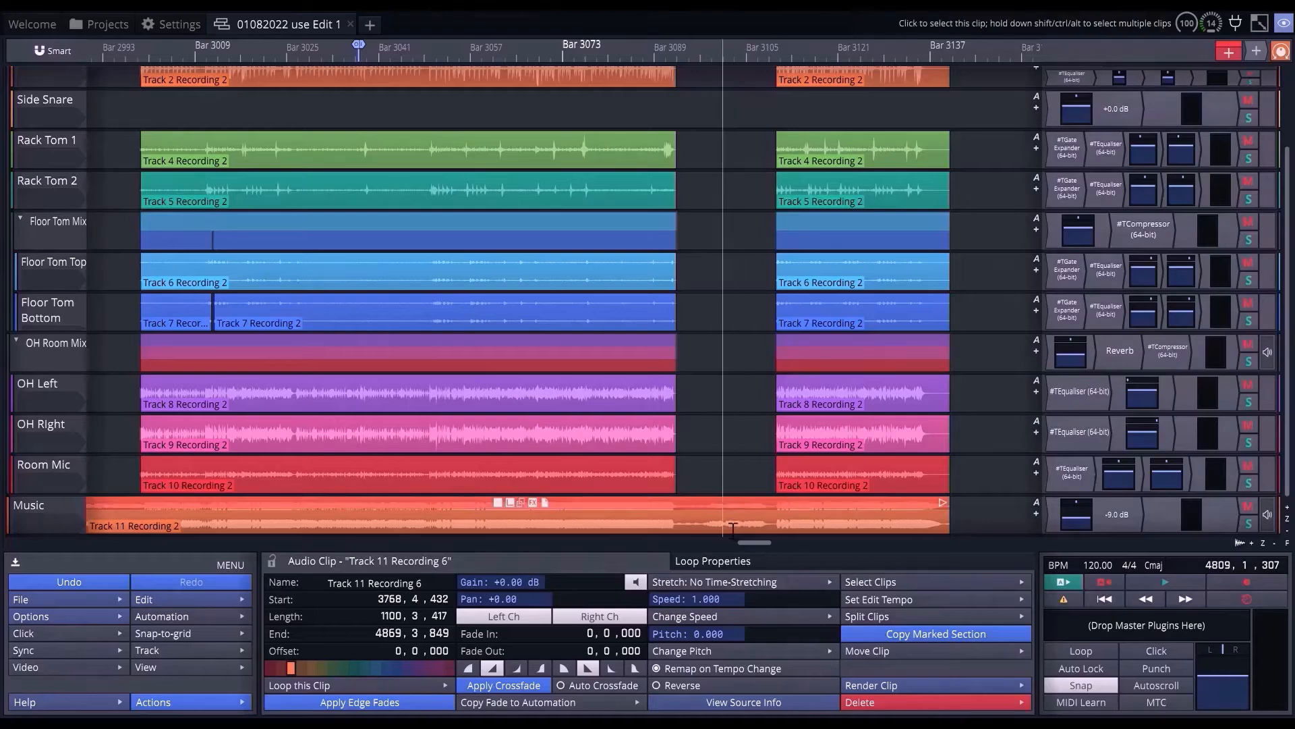
pyautogui.scroll(-1, 723, 512)
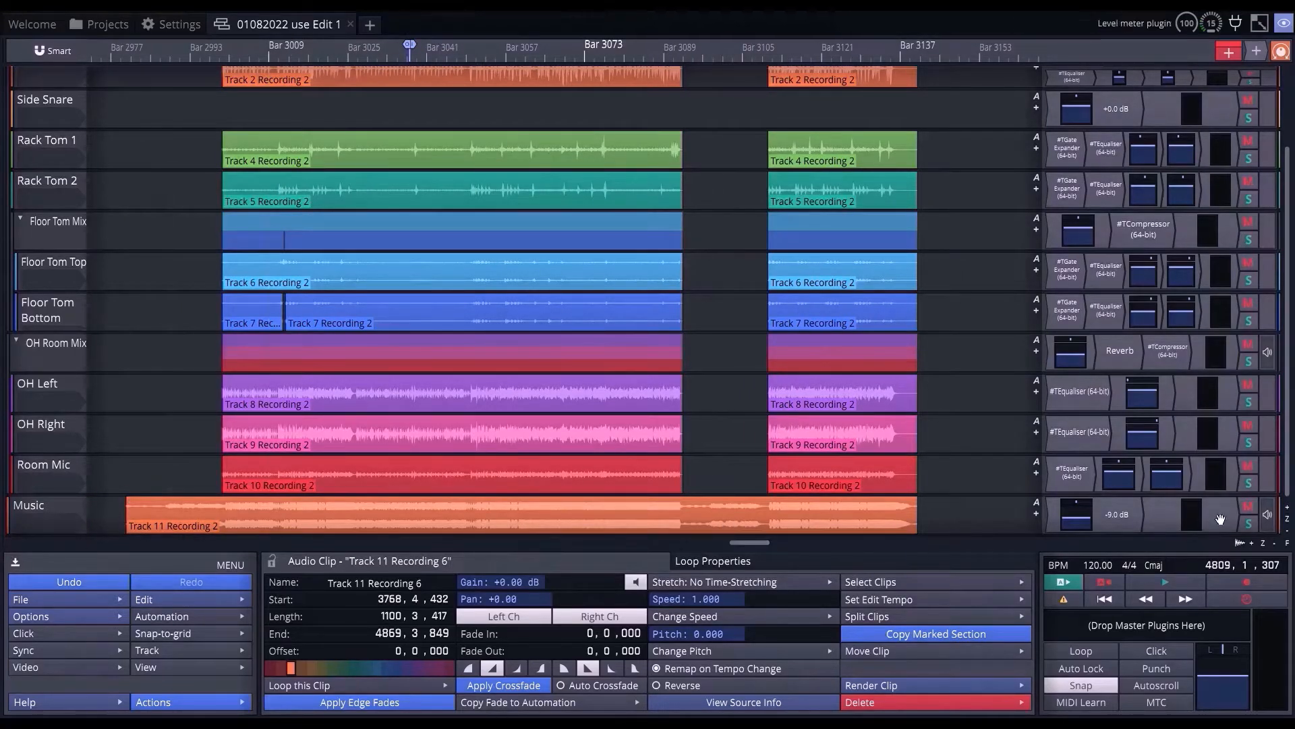
# Add a new track below the Music track, name it Music Rip and set its recording input to the Music track.
pyautogui.click(1288, 534)
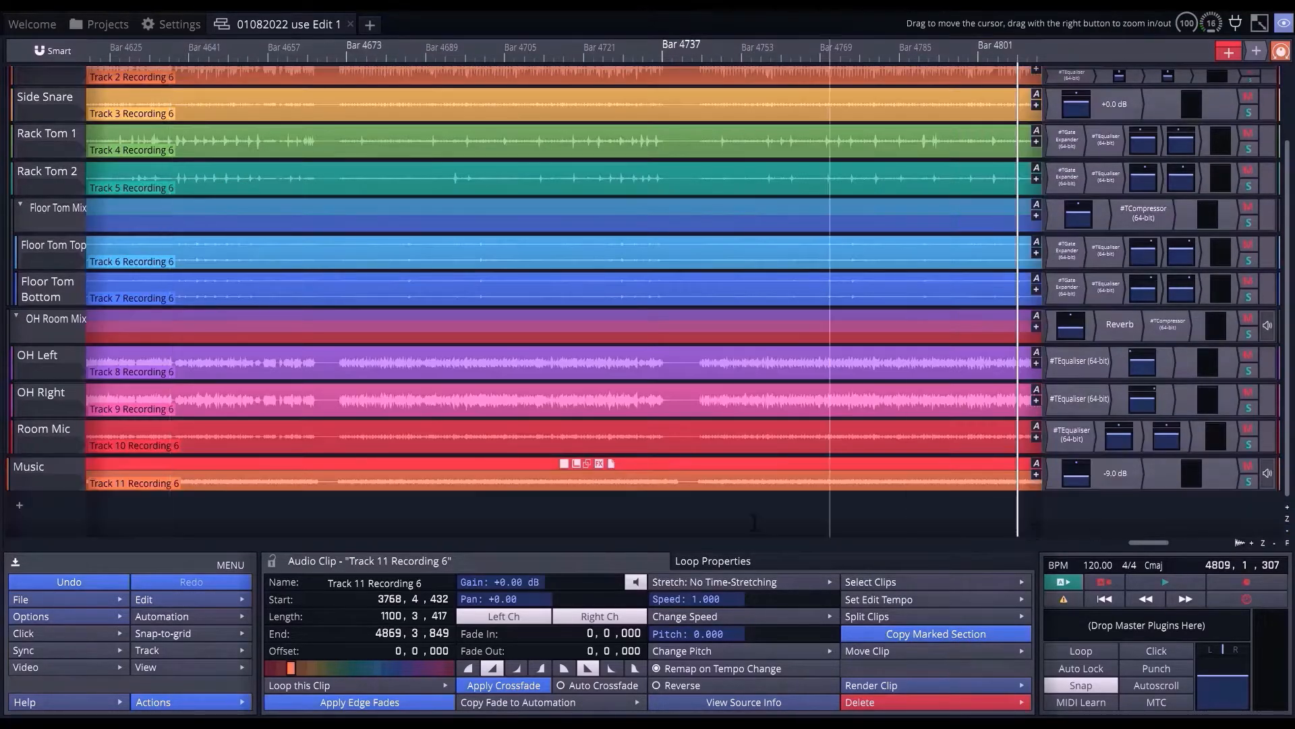
pyautogui.click(19, 507)
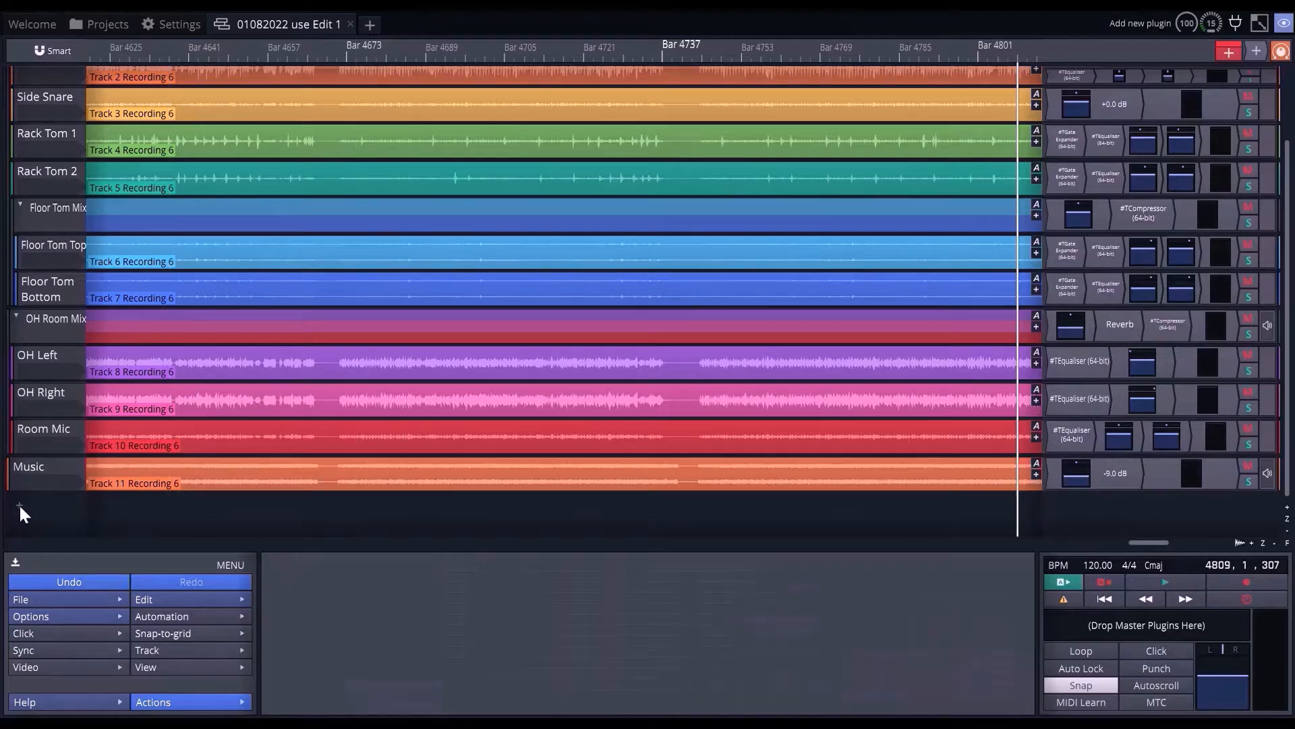
pyautogui.doubleClick(60, 523)
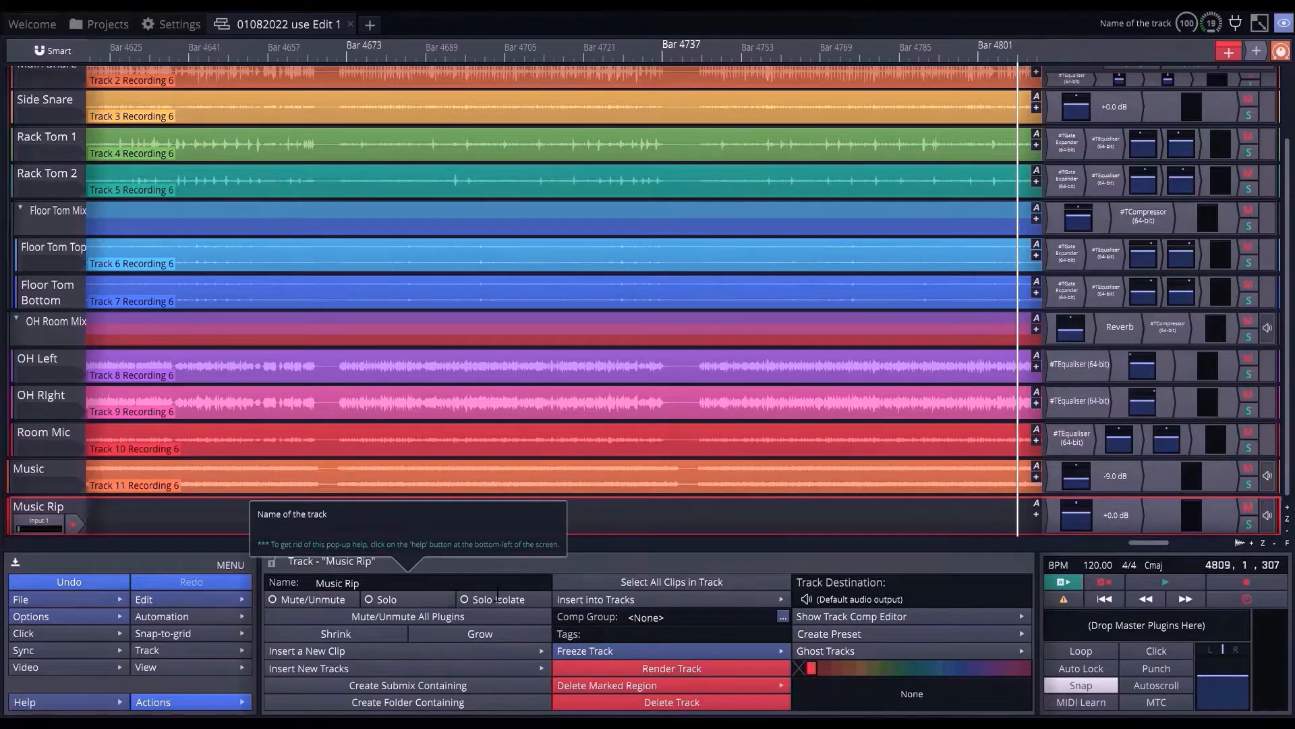
pyautogui.click(42, 521)
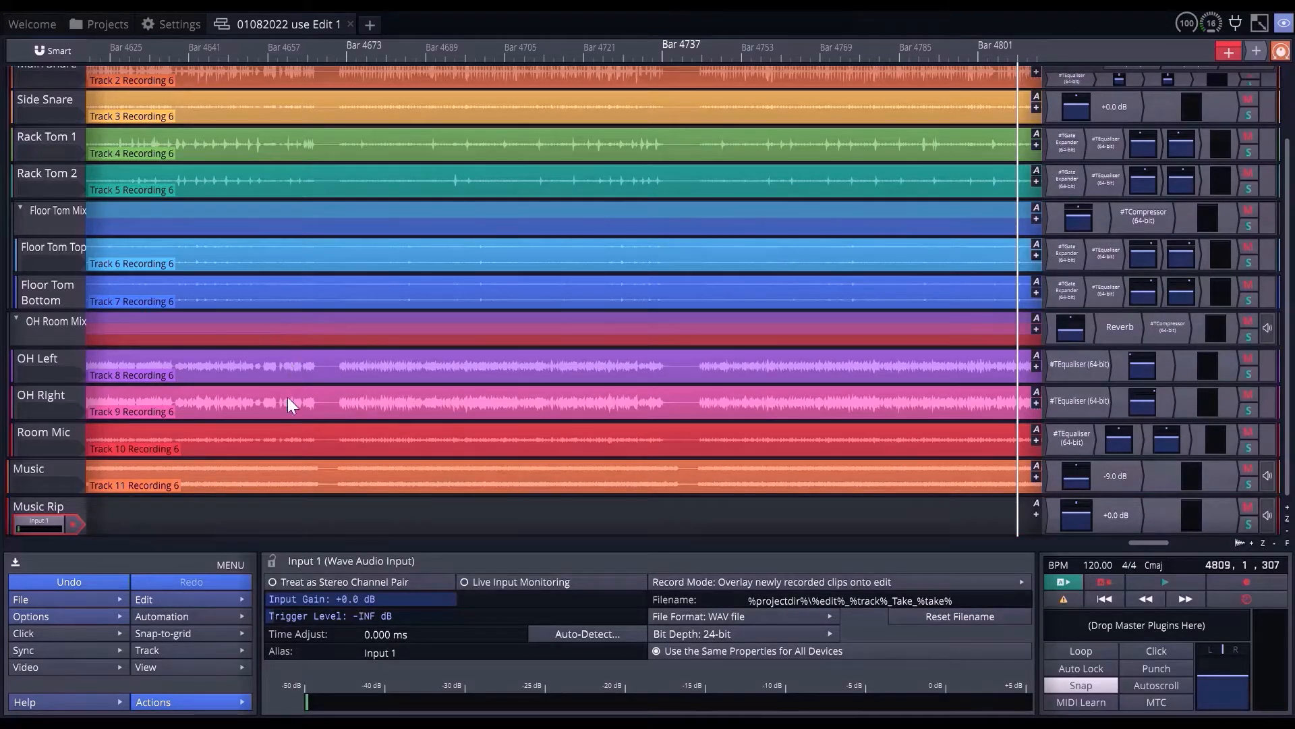
pyautogui.click(284, 512)
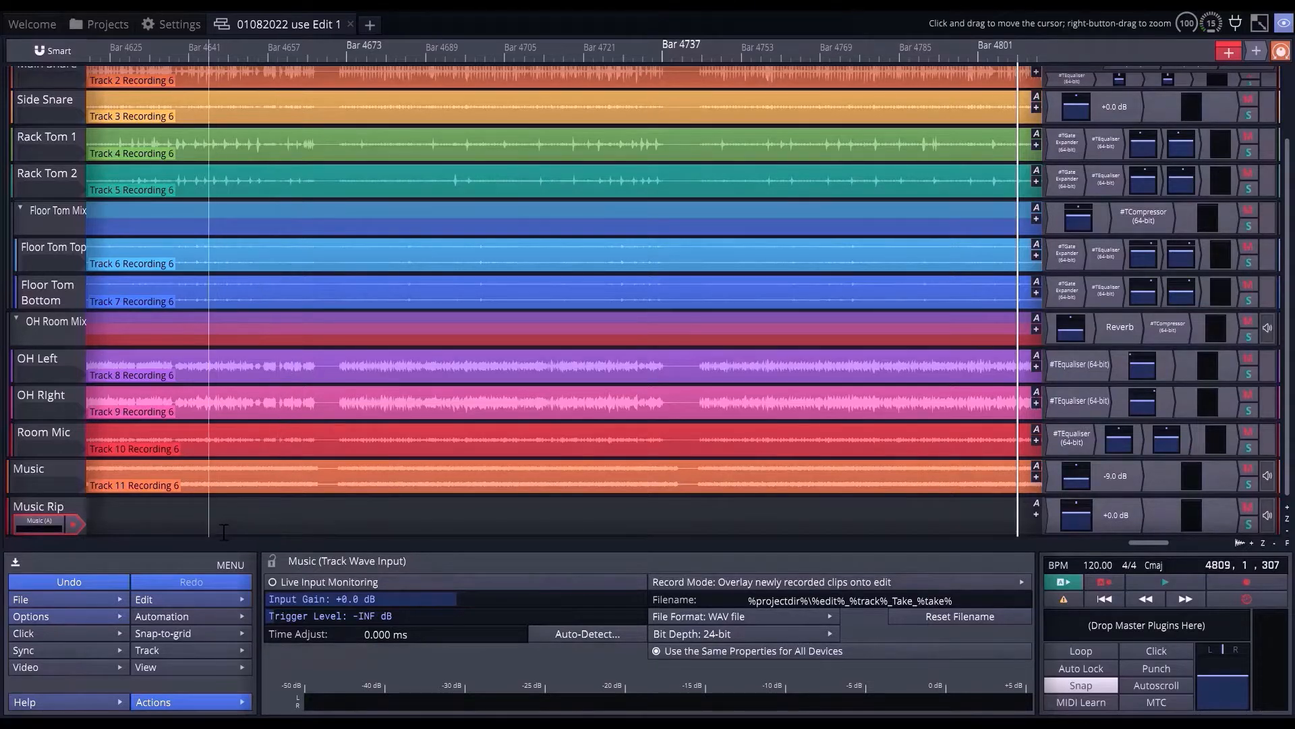
# Place the playback cursor exactly at the start of the Track 11 Recording 2 clip, at 2979, 4, 390.
pyautogui.moveTo(1137, 541); pyautogui.dragTo(580, 542)
pyautogui.scroll(5, 562, 525)
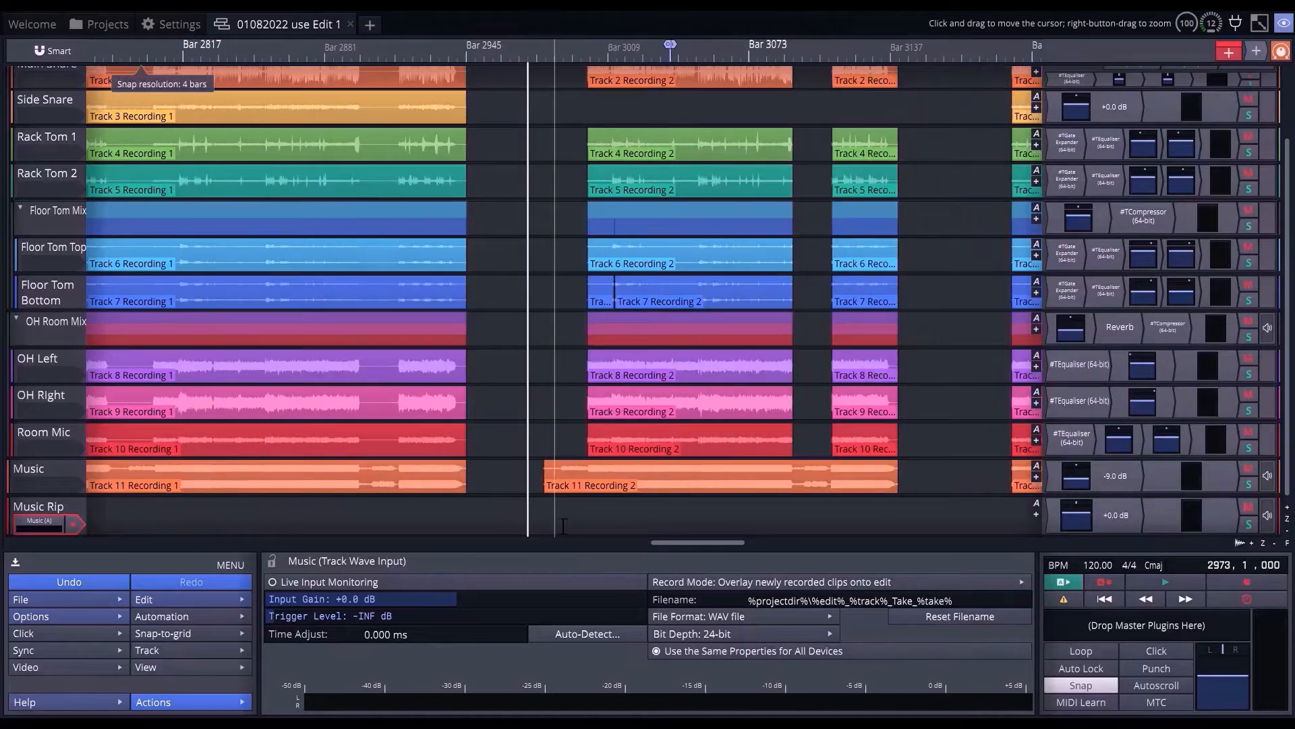
pyautogui.scroll(3, 561, 525)
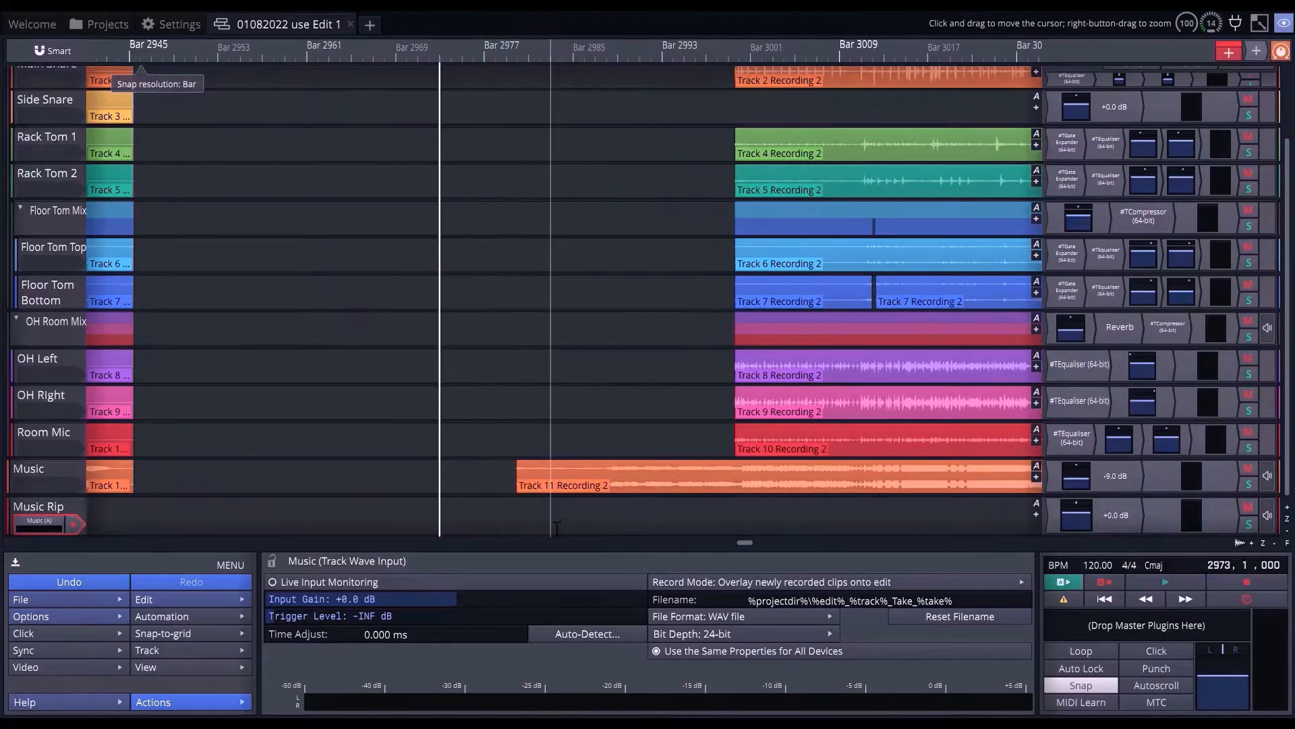
pyautogui.scroll(5, 531, 538)
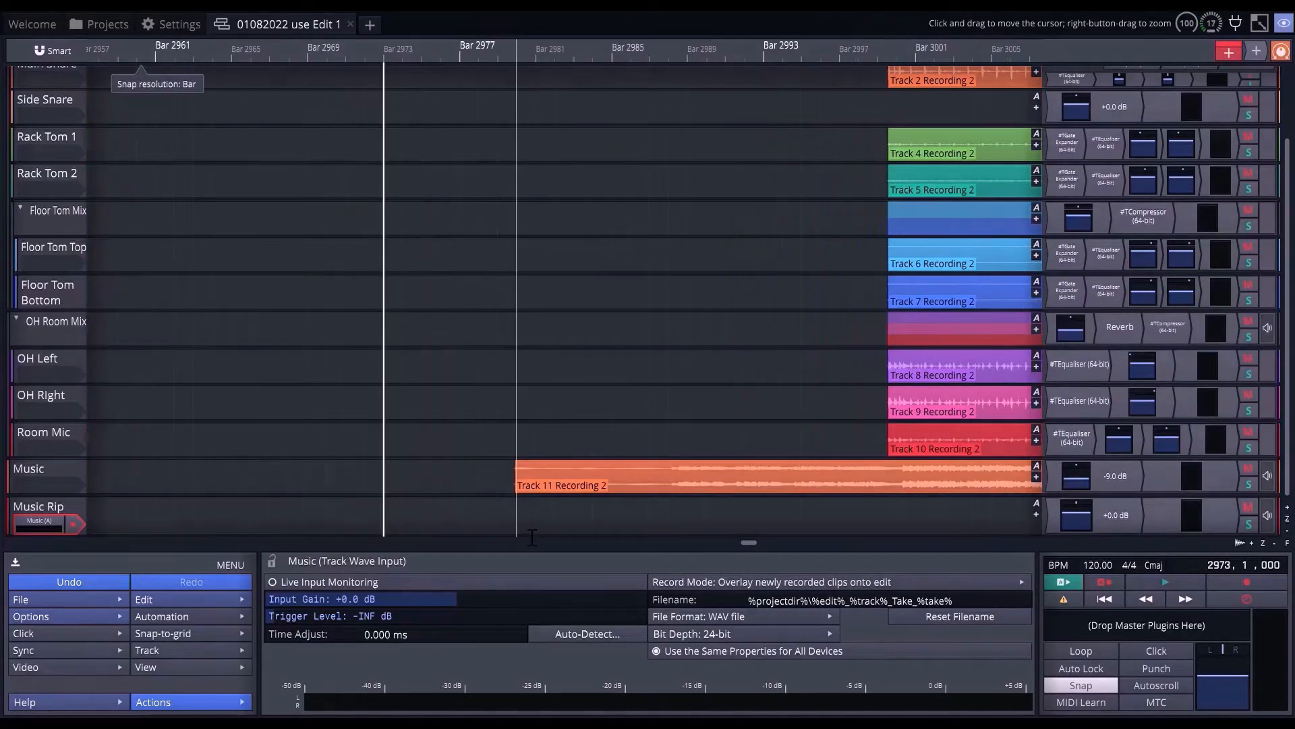
pyautogui.scroll(4, 520, 540)
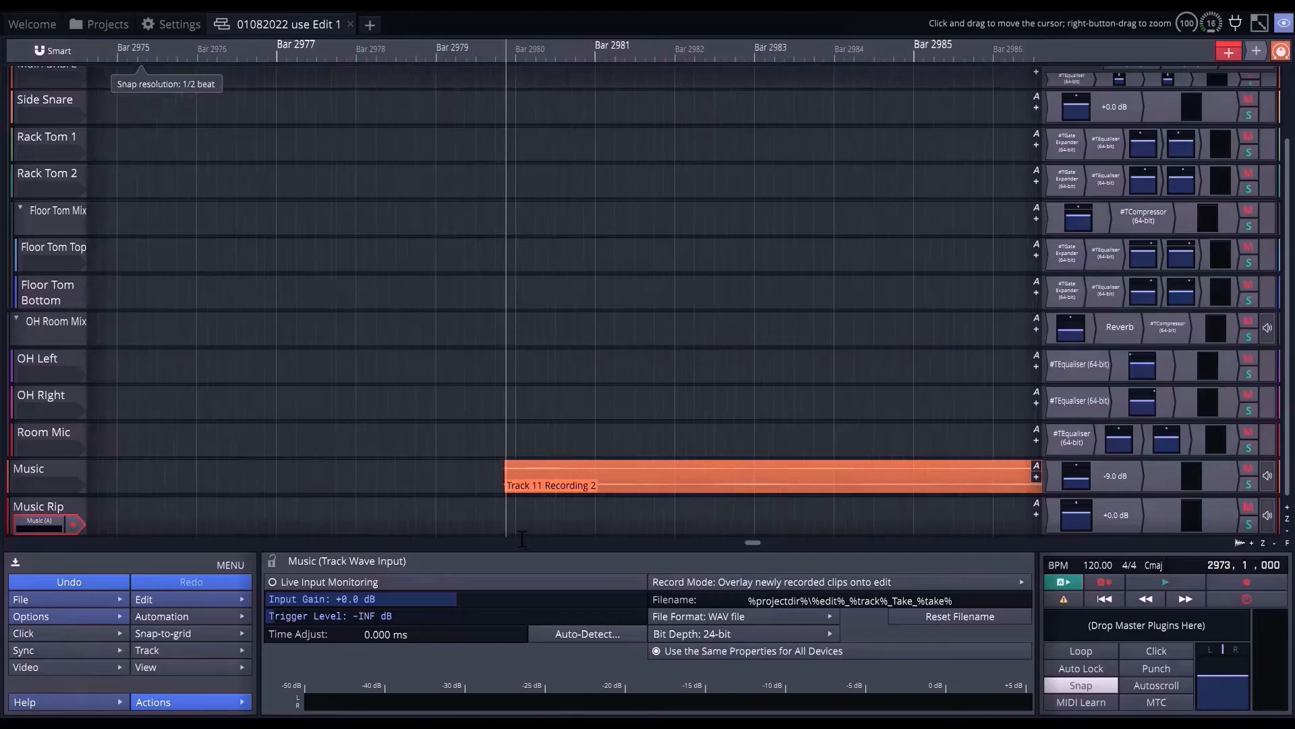
pyautogui.scroll(2, 514, 541)
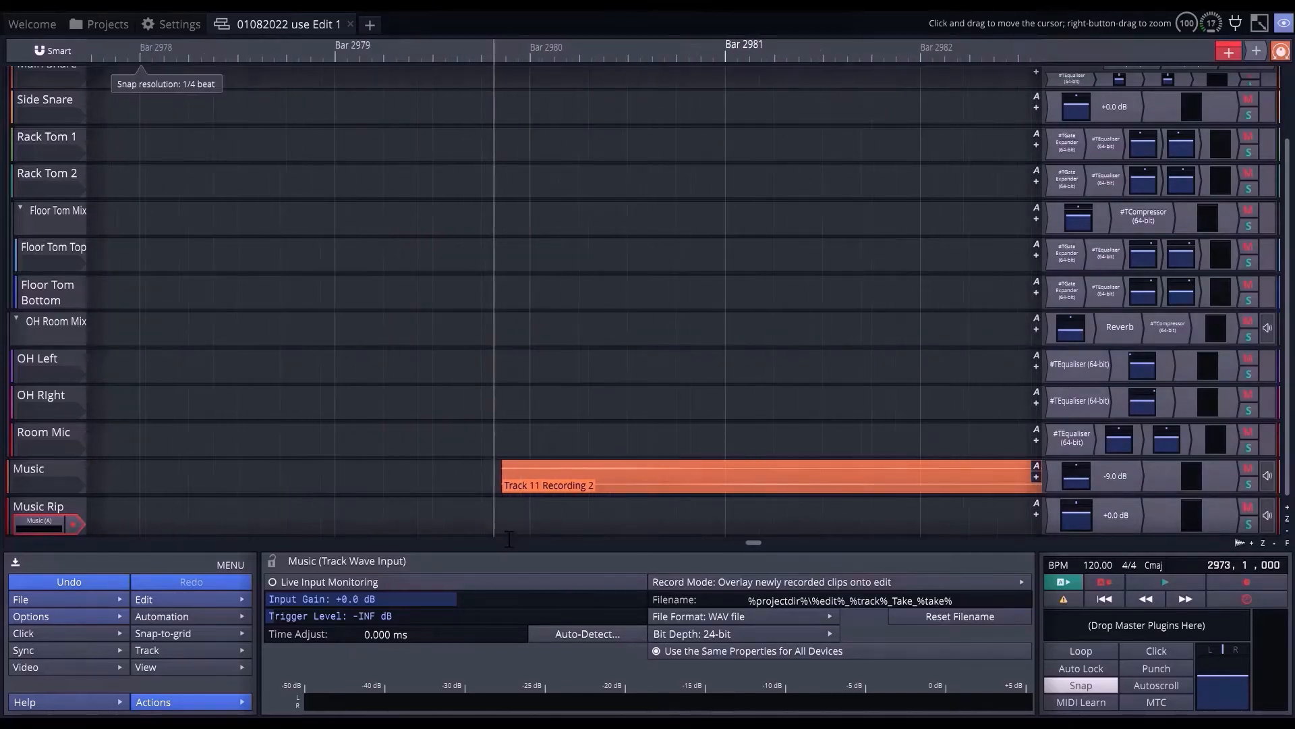
pyautogui.scroll(3, 517, 540)
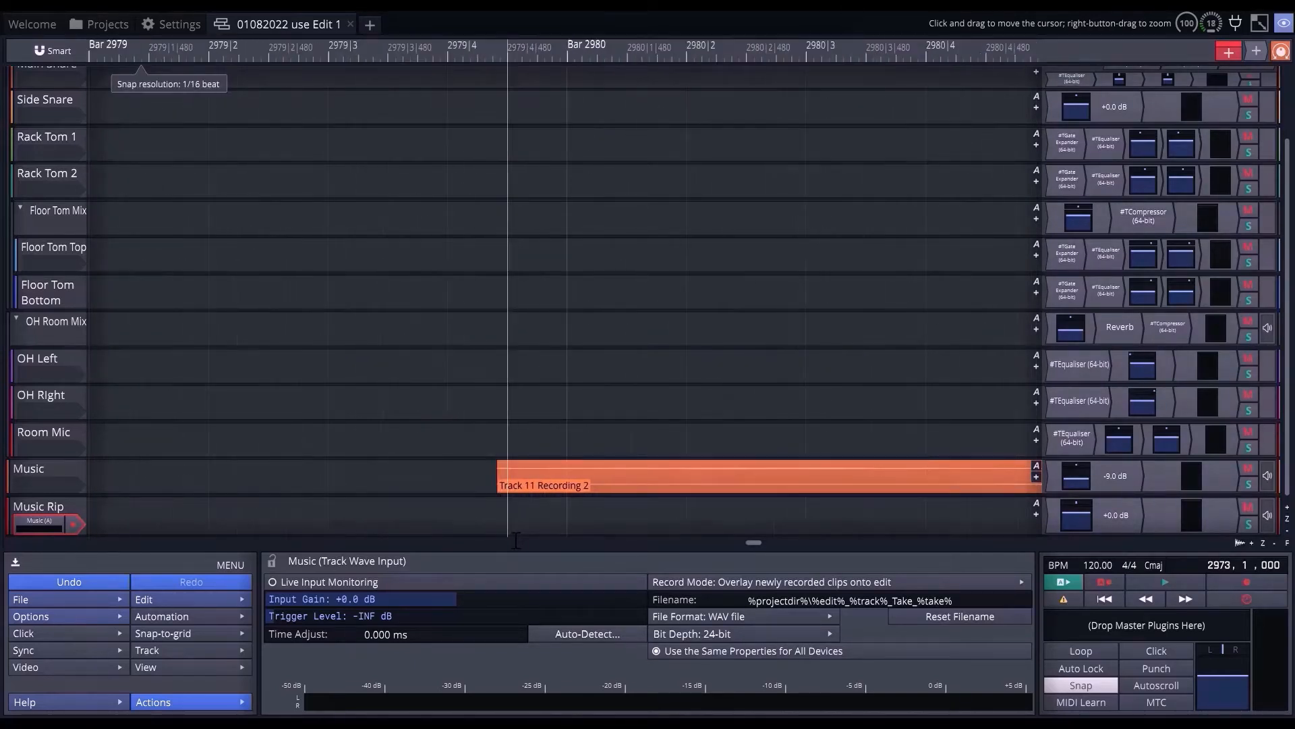
pyautogui.scroll(2, 503, 541)
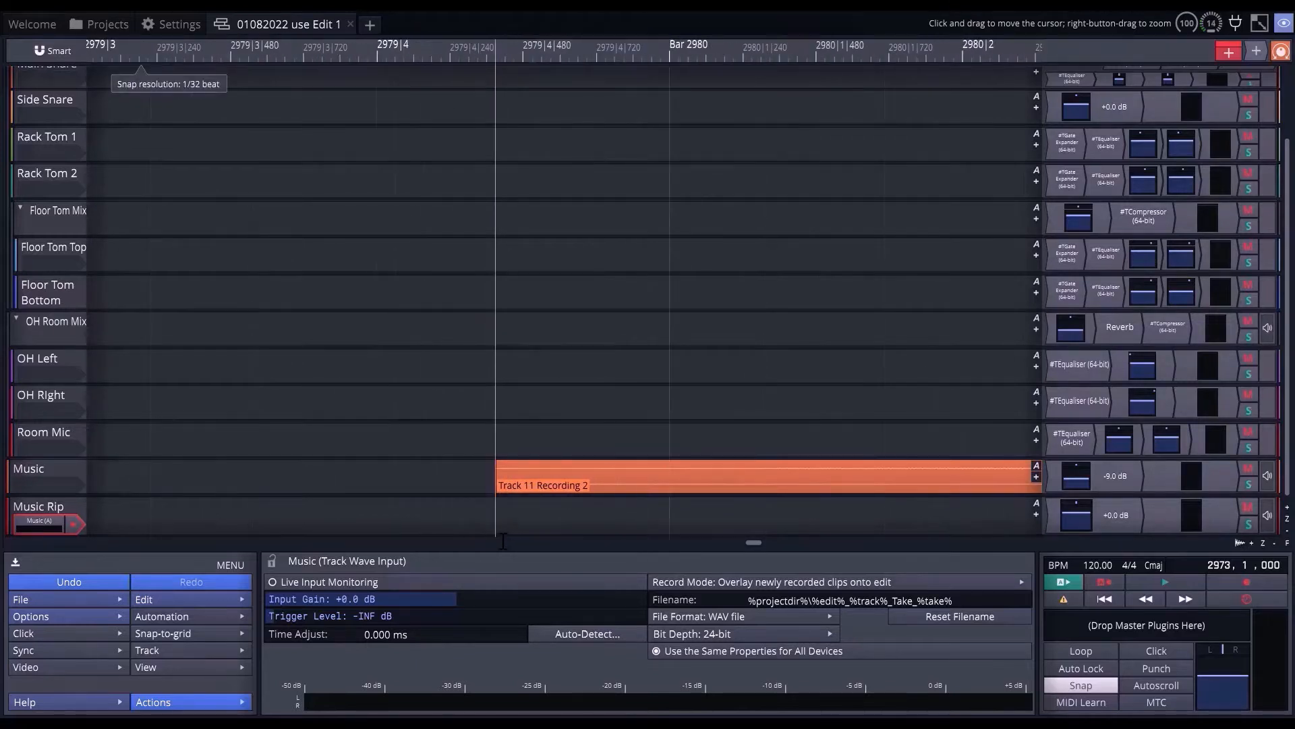
pyautogui.click(503, 541)
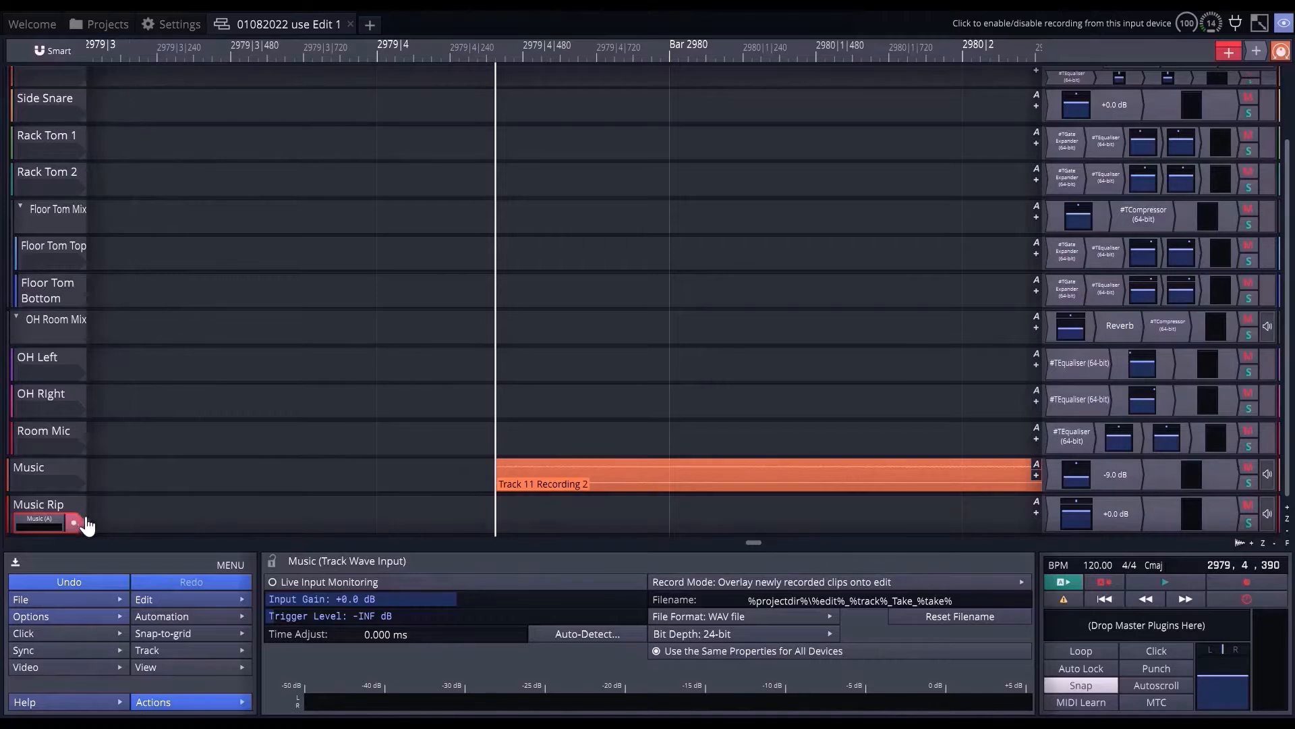
# Examine the start of the Track 11 Recording 2 clip on the Music track and the drum clips that follow it.
pyautogui.scroll(-2, 922, 534)
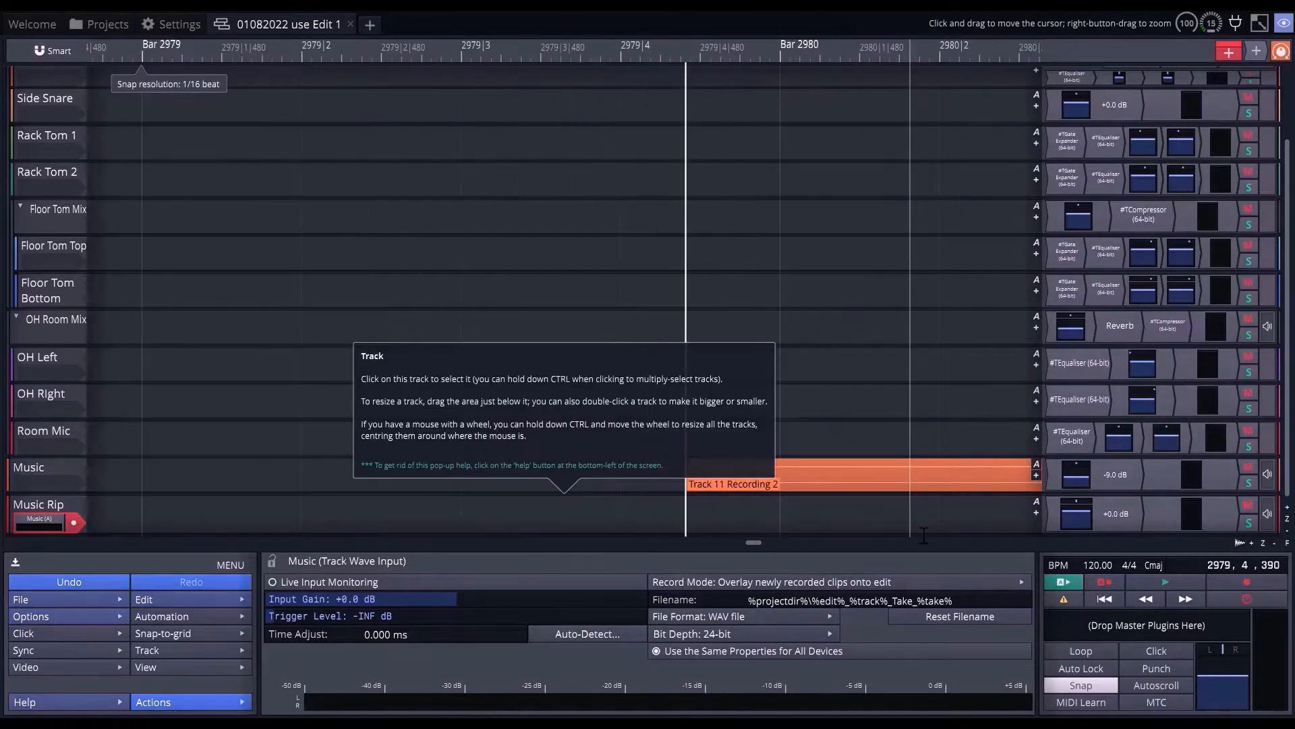
pyautogui.scroll(-5, 923, 535)
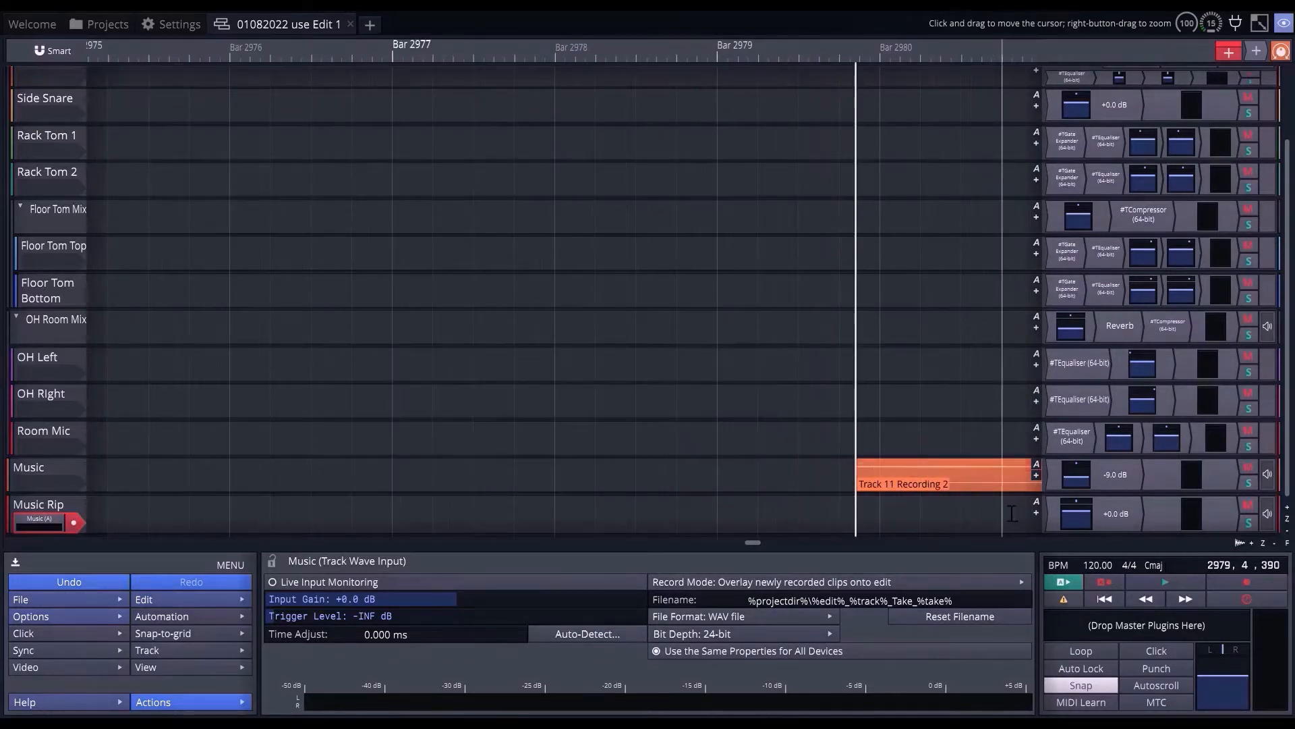
pyautogui.scroll(-4, 1012, 513)
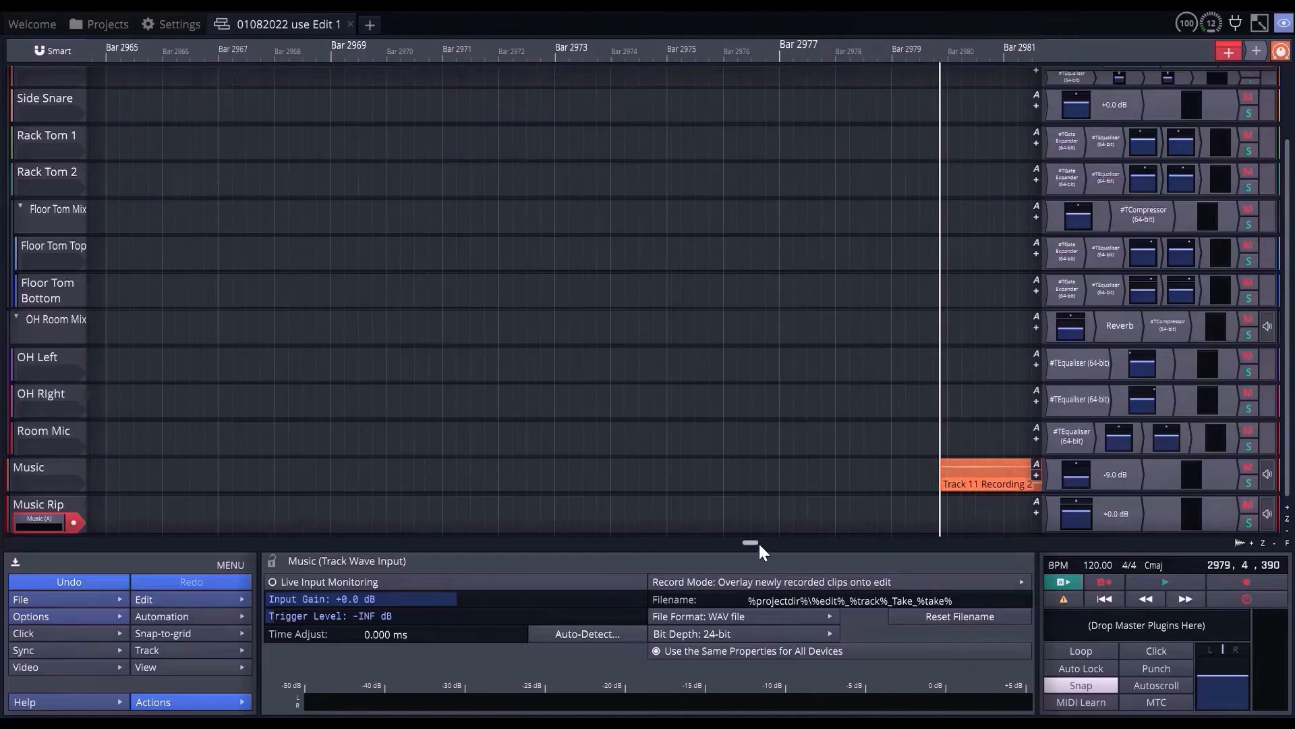
pyautogui.moveTo(759, 543); pyautogui.dragTo(767, 544)
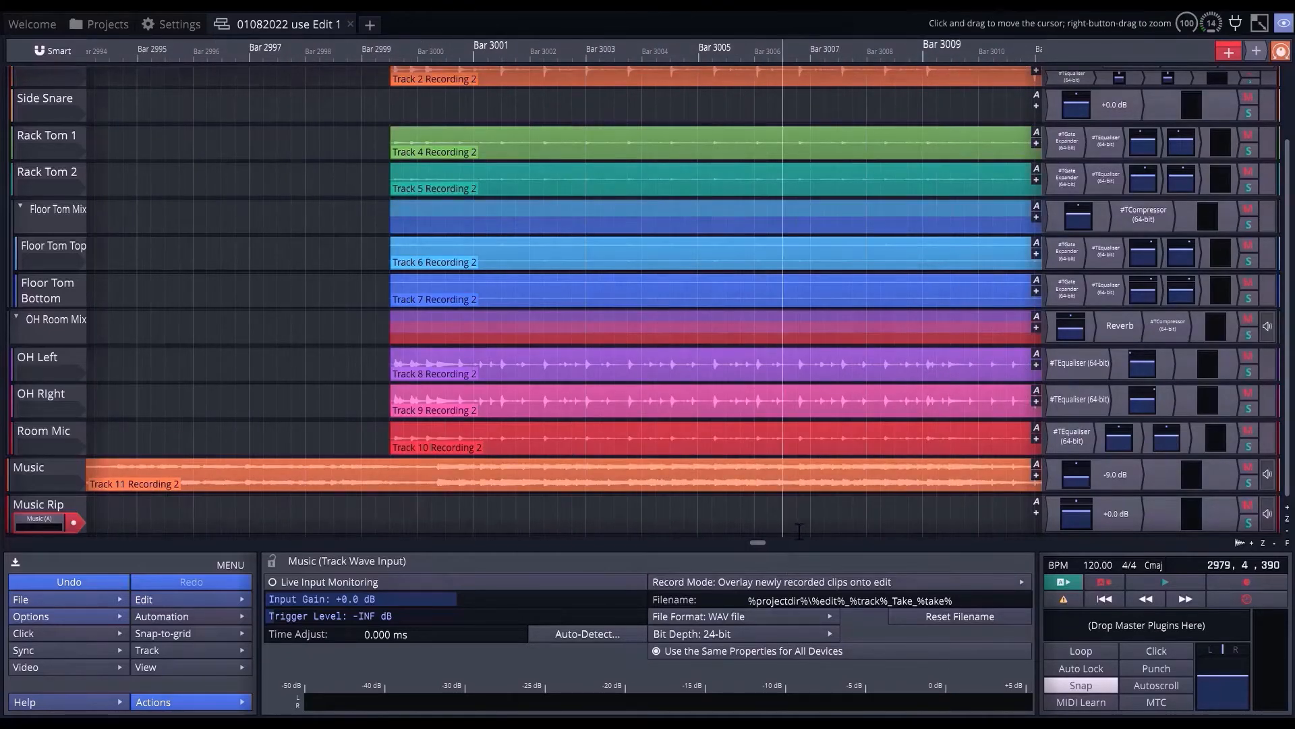
pyautogui.scroll(-8, 799, 531)
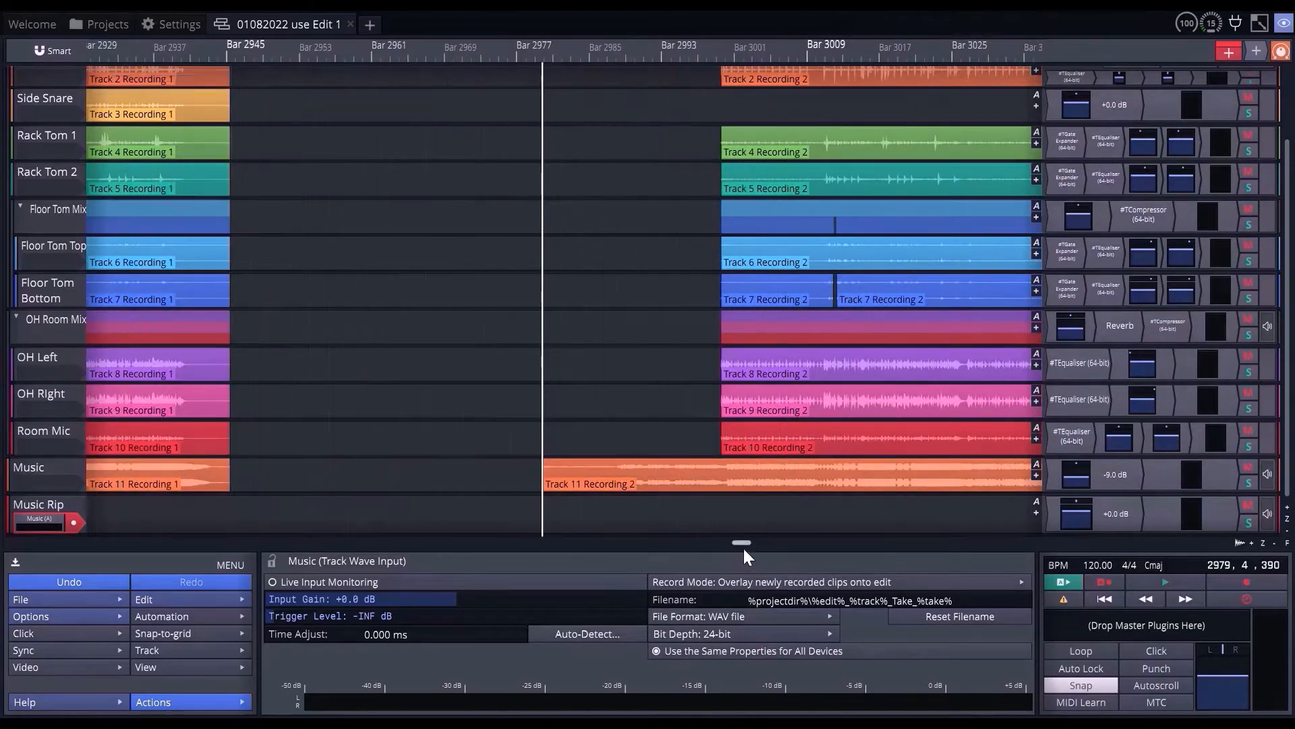
pyautogui.moveTo(743, 545); pyautogui.dragTo(754, 546)
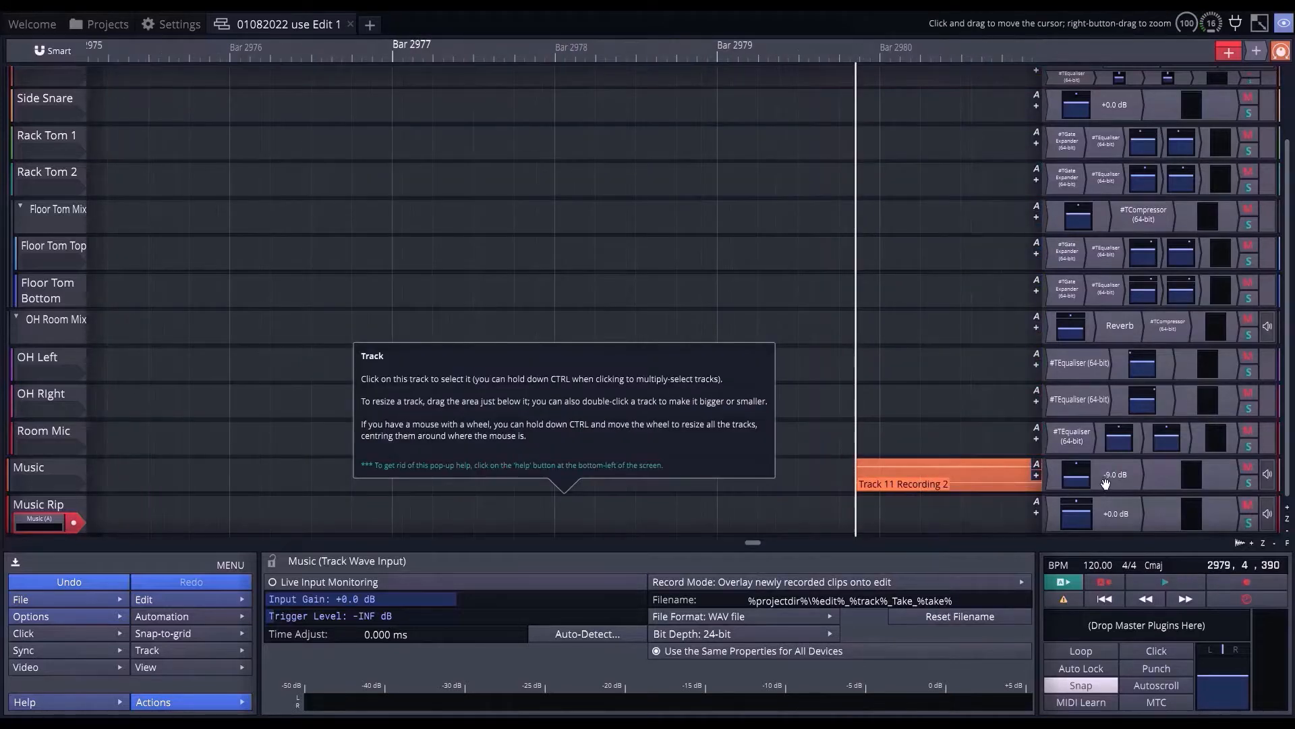
pyautogui.scroll(-5, 990, 528)
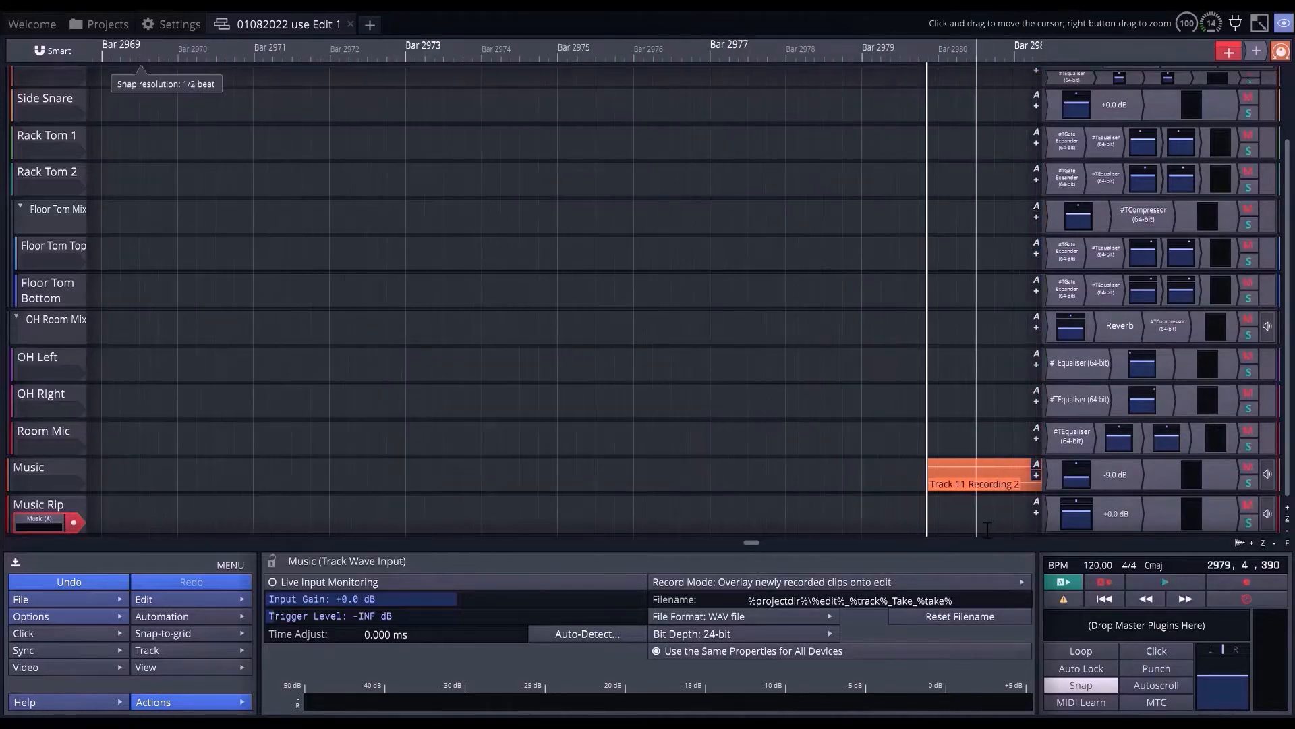
pyautogui.scroll(-2, 987, 530)
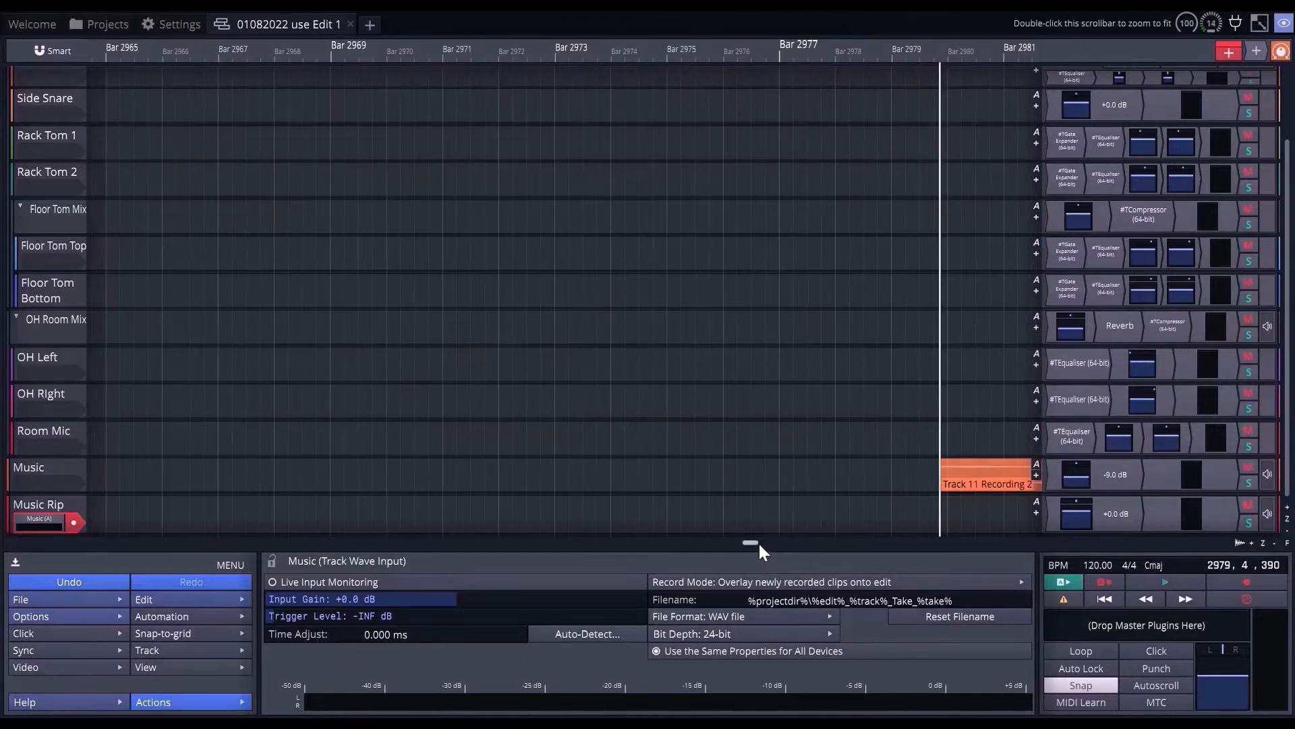
pyautogui.moveTo(758, 542)
pyautogui.mouseDown()
pyautogui.moveTo(742, 553)
pyautogui.moveTo(754, 546)
pyautogui.mouseUp()
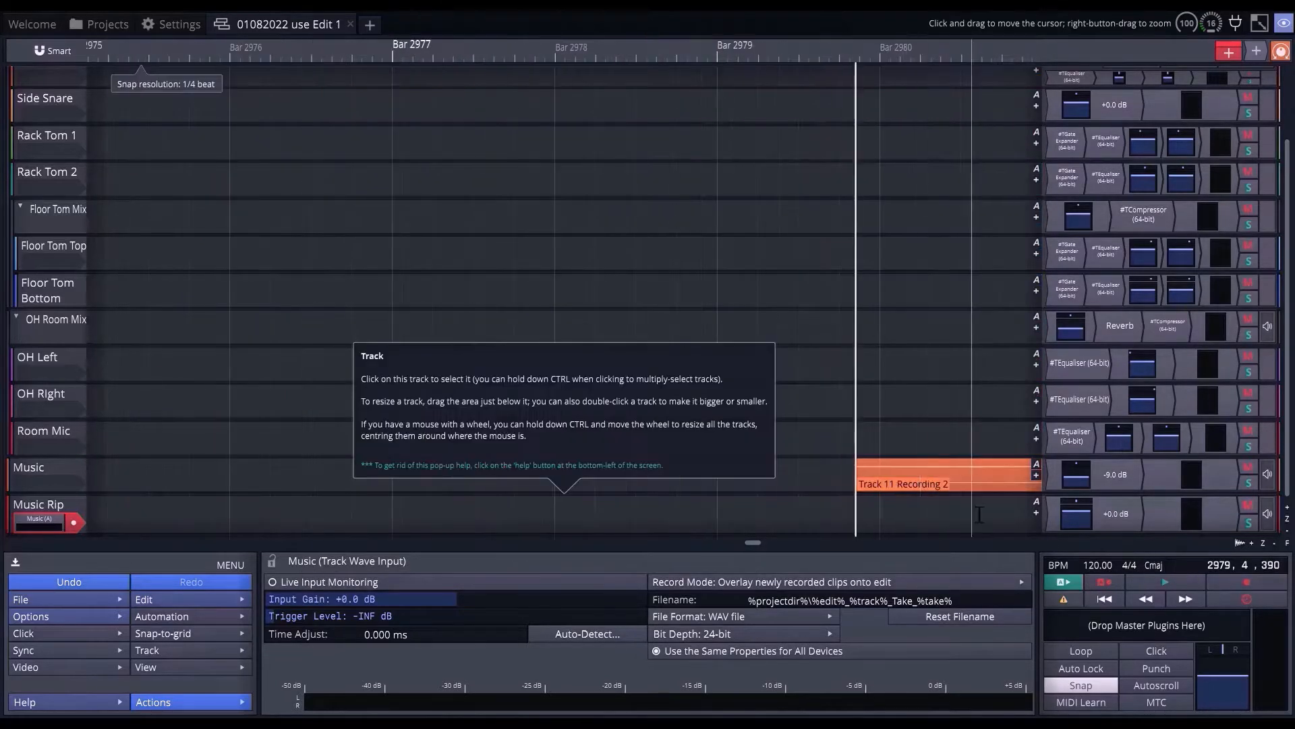
pyautogui.scroll(-6, 979, 514)
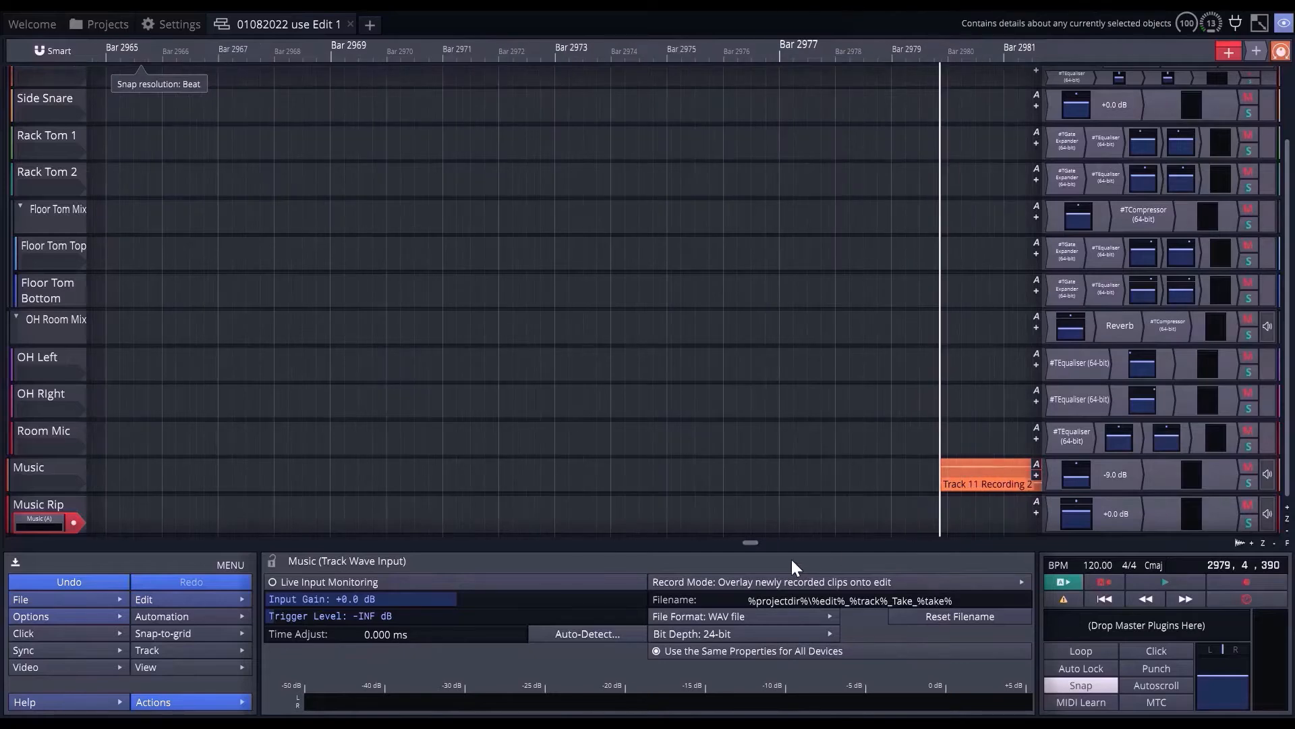
pyautogui.moveTo(759, 541); pyautogui.dragTo(766, 541)
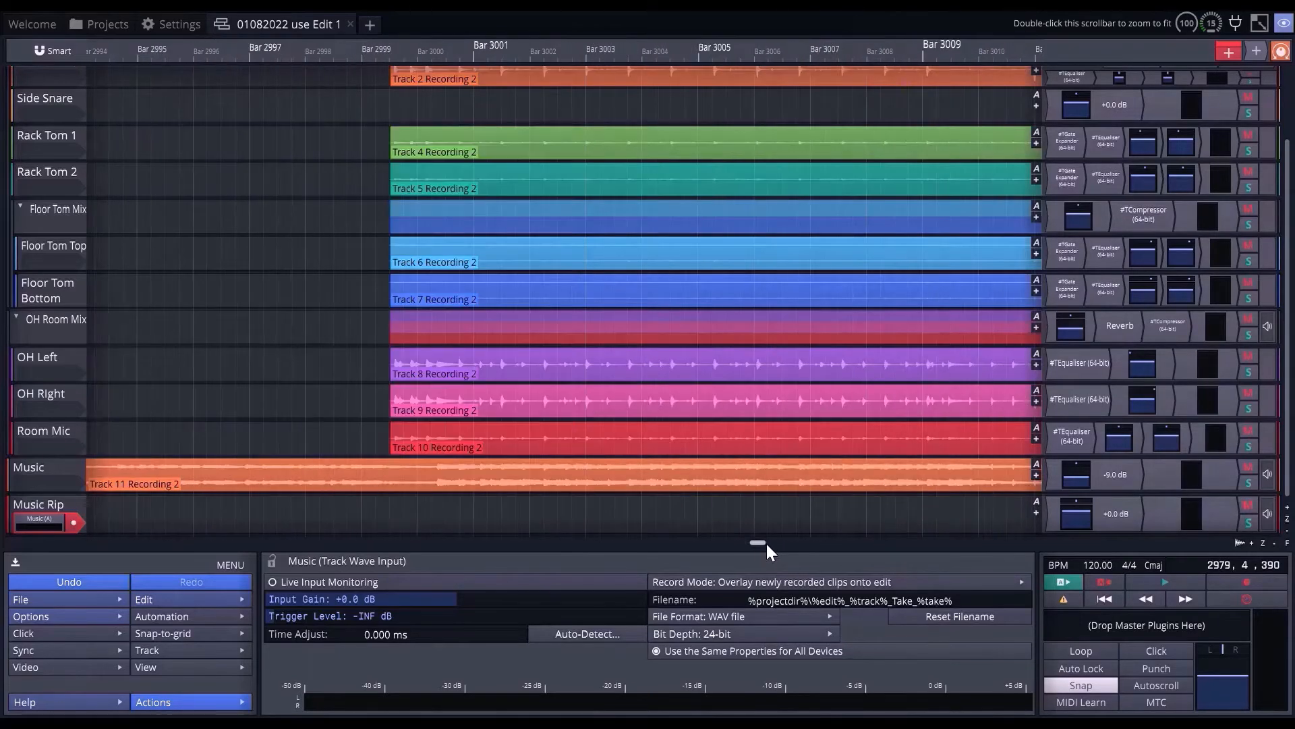
pyautogui.scroll(-12, 786, 530)
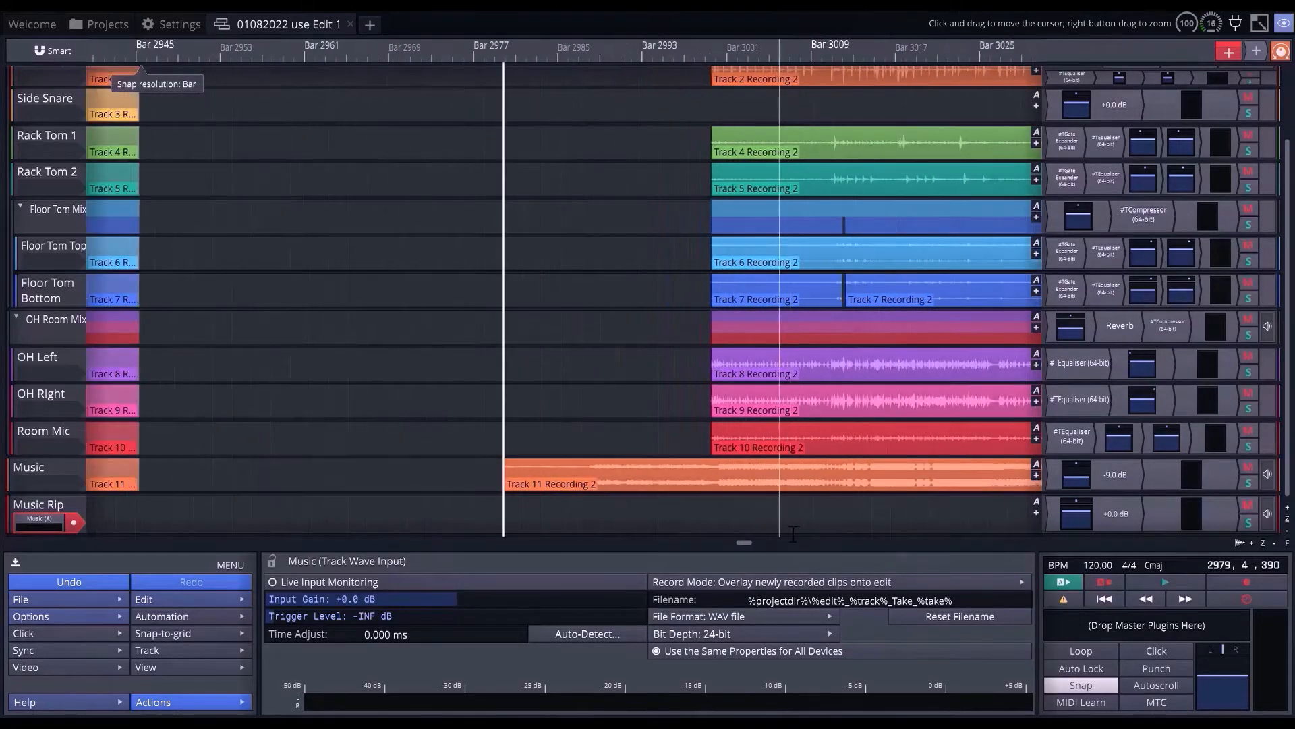
pyautogui.moveTo(744, 548); pyautogui.dragTo(754, 546)
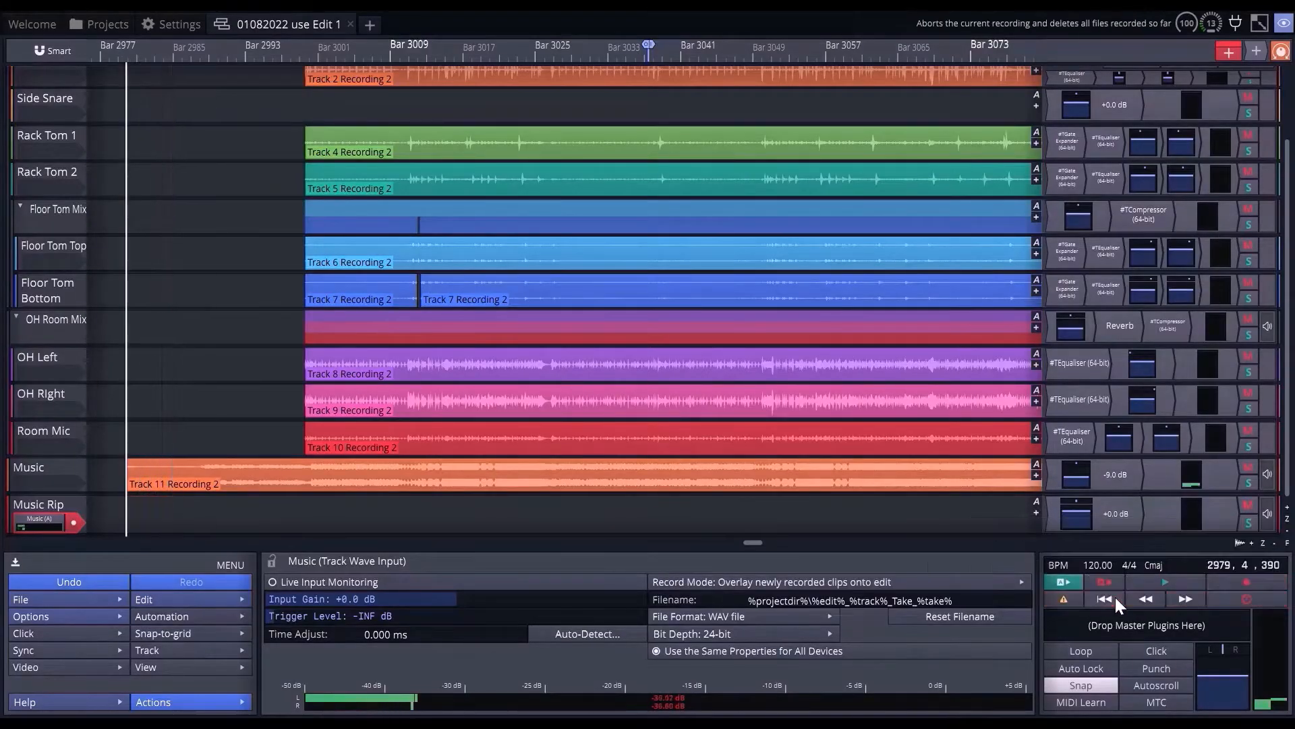
# Raise the Music track's volume to -0.29 dB and start recording its output onto the Music Rip track.
pyautogui.click(1083, 457)
pyautogui.moveTo(1084, 457); pyautogui.dragTo(1083, 441)
pyautogui.press('r')
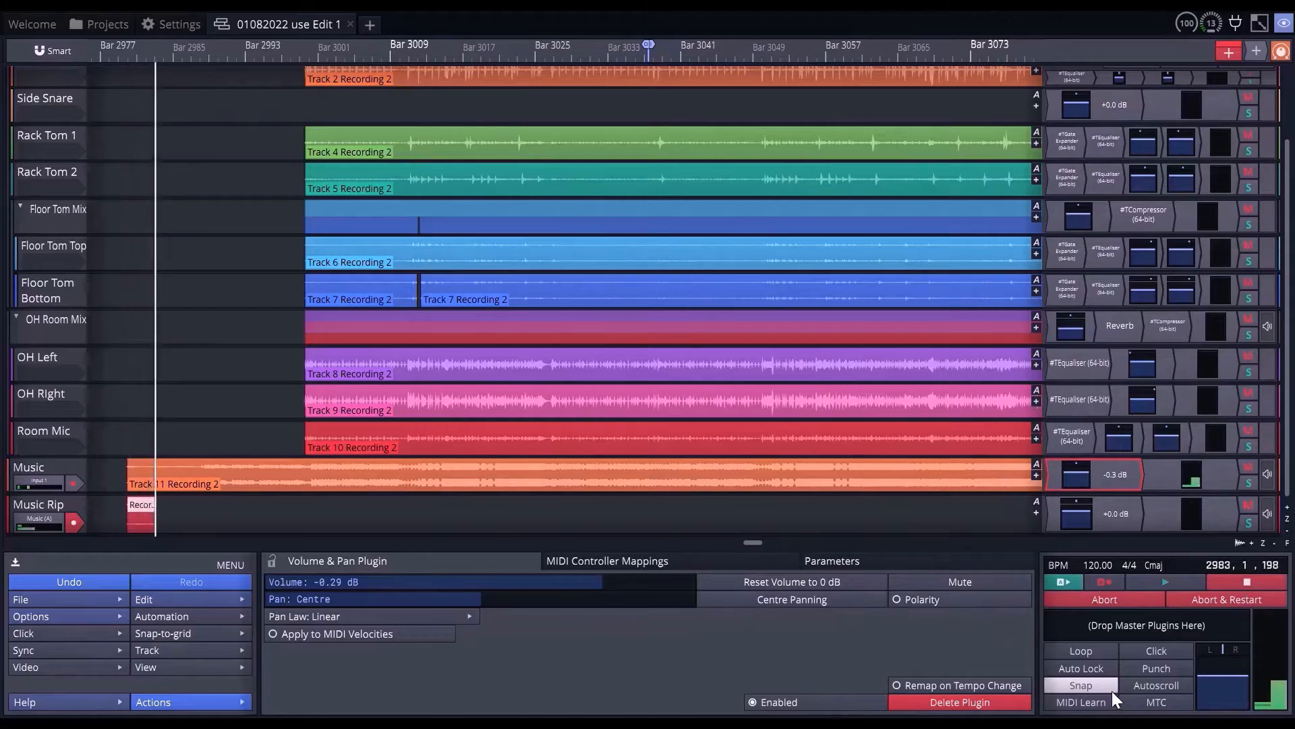
pyautogui.scroll(-5, 719, 525)
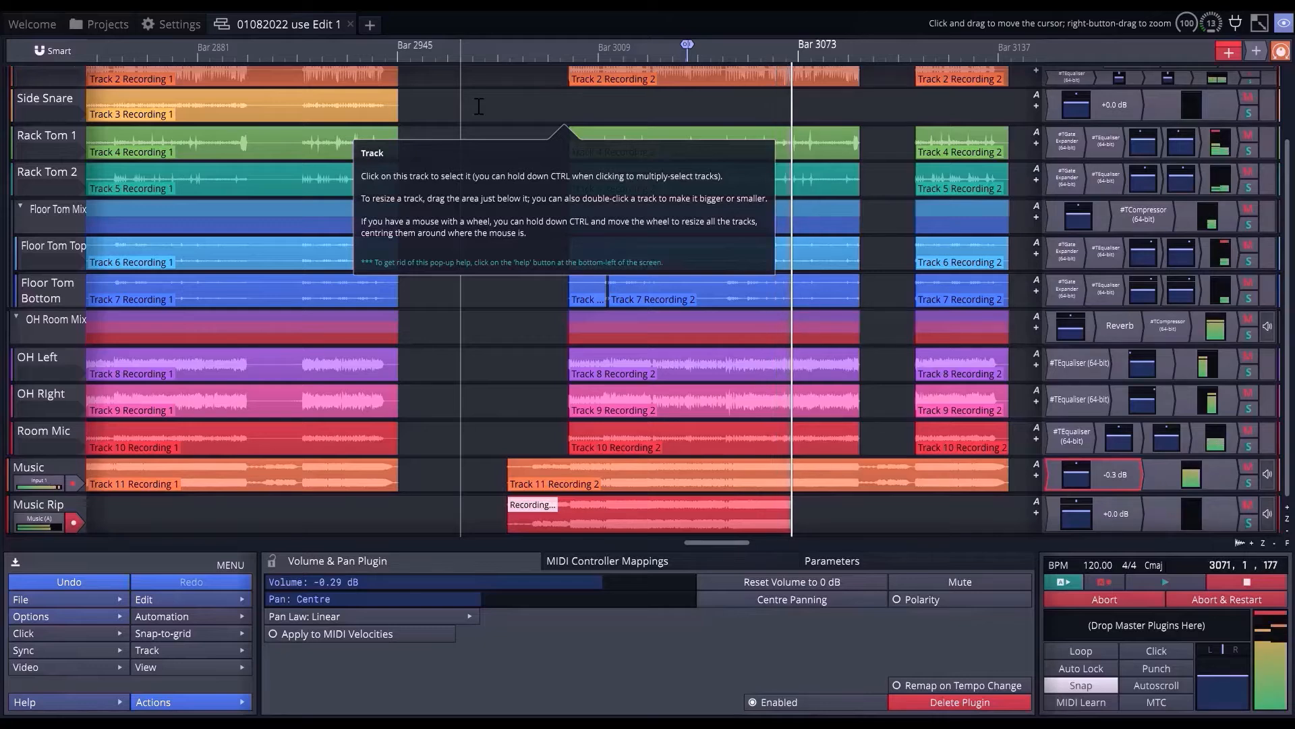
# Stop the recording just past the end of the Music clip and remove the Music input from the Music Rip track.
pyautogui.click(41, 480)
pyautogui.press('Delete')
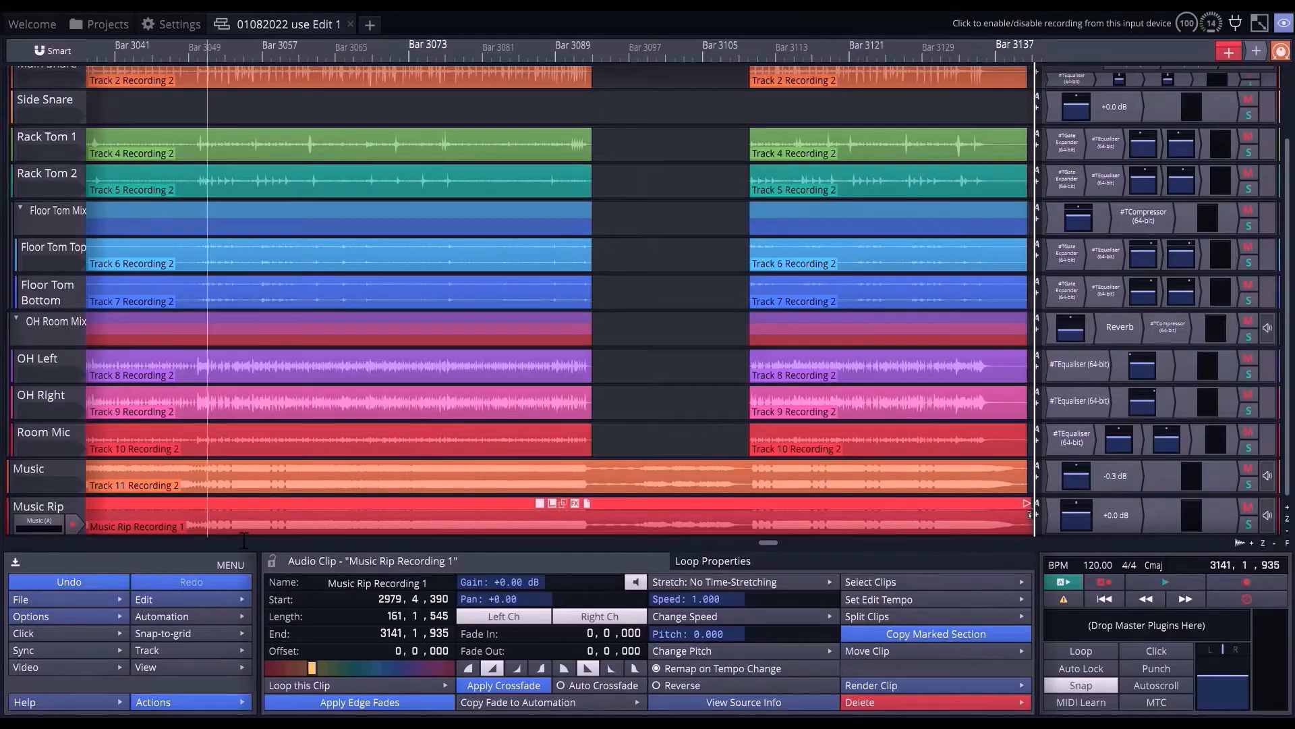
pyautogui.click(31, 521)
pyautogui.press('Delete')
# Return to the start of the Music Rip recording and select the Music Rip track to open its properties.
pyautogui.scroll(-2, 236, 399)
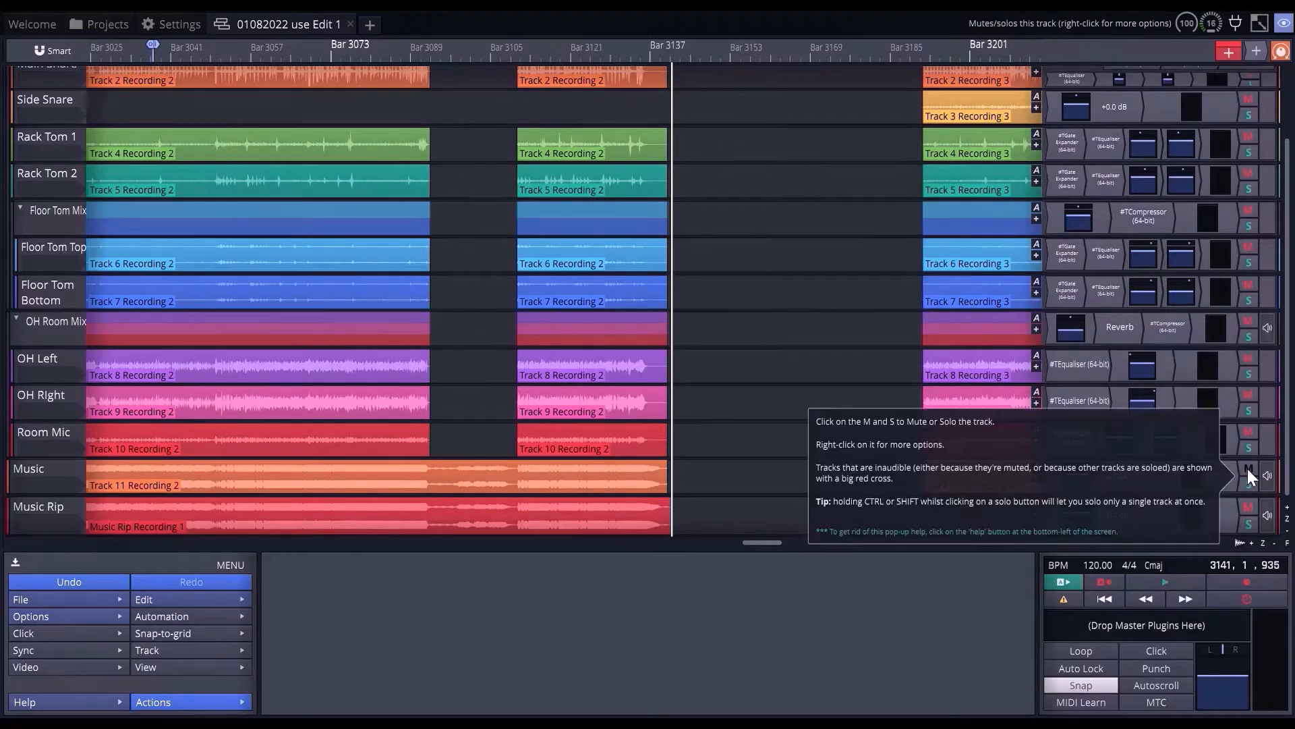
pyautogui.moveTo(761, 550); pyautogui.dragTo(737, 547)
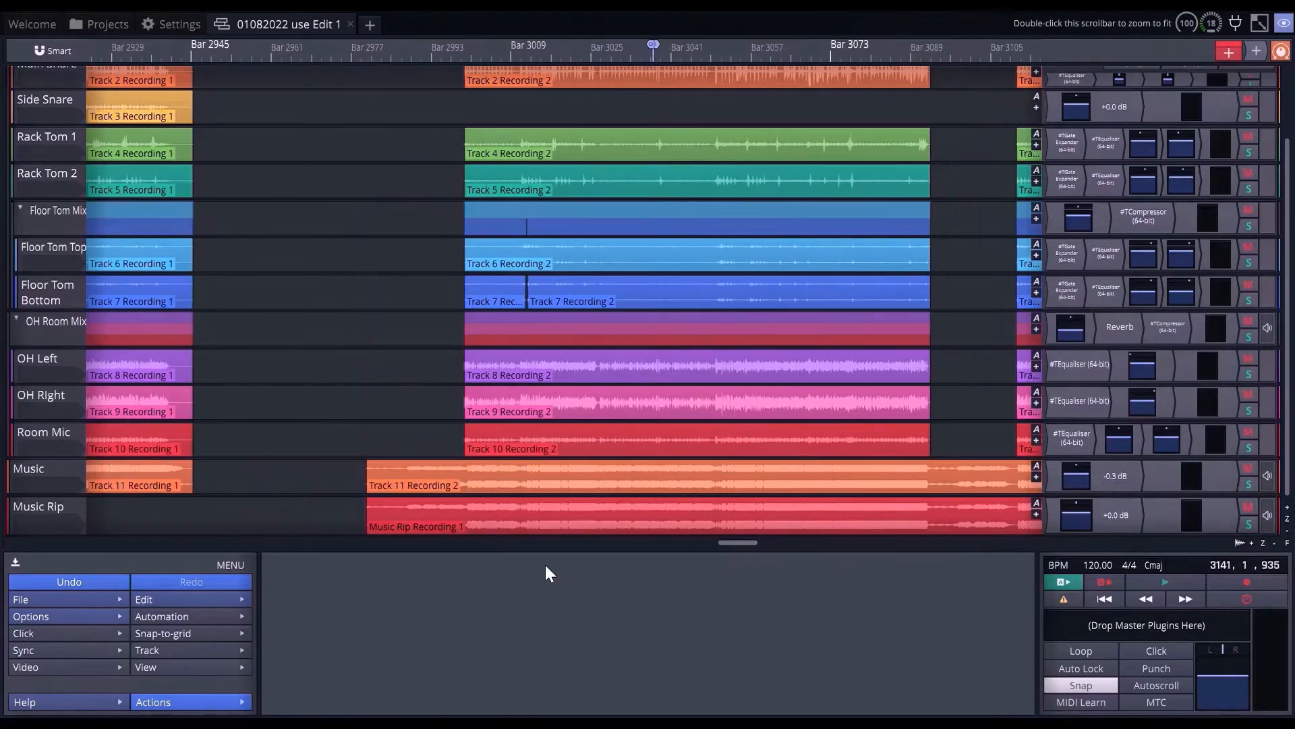
pyautogui.click(61, 514)
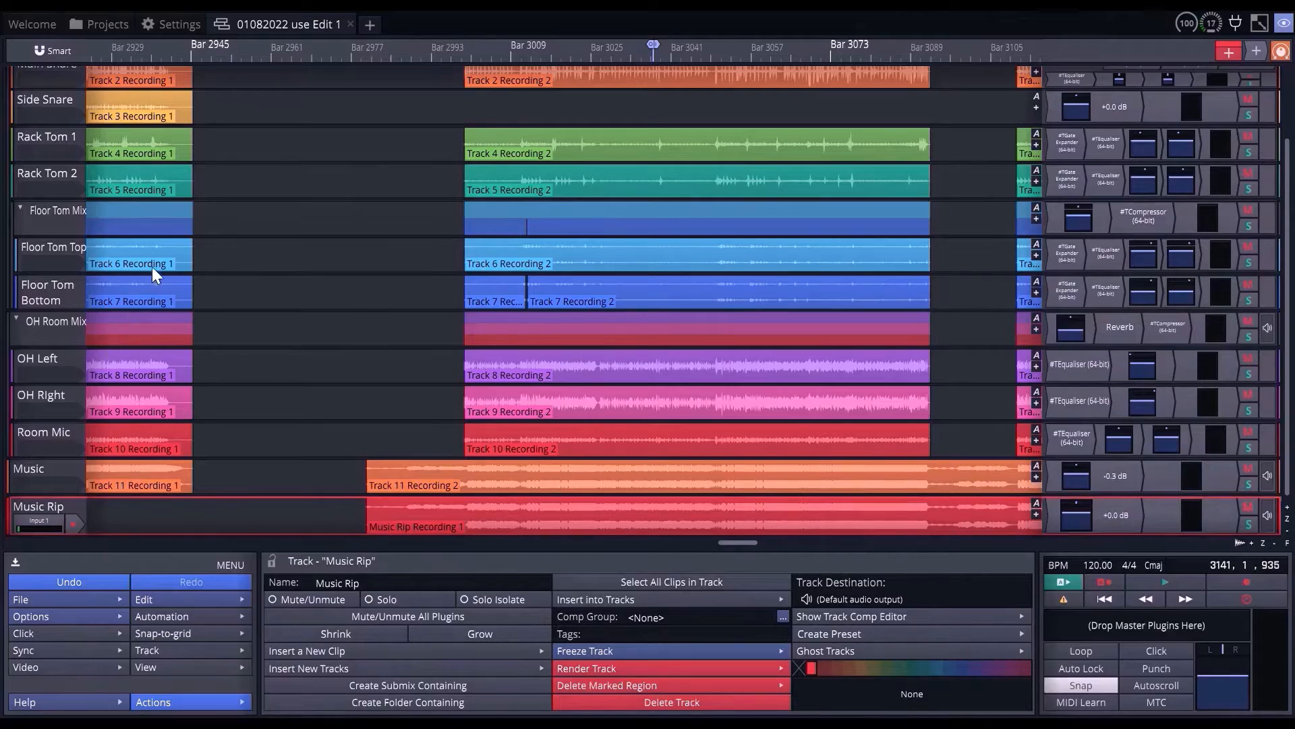